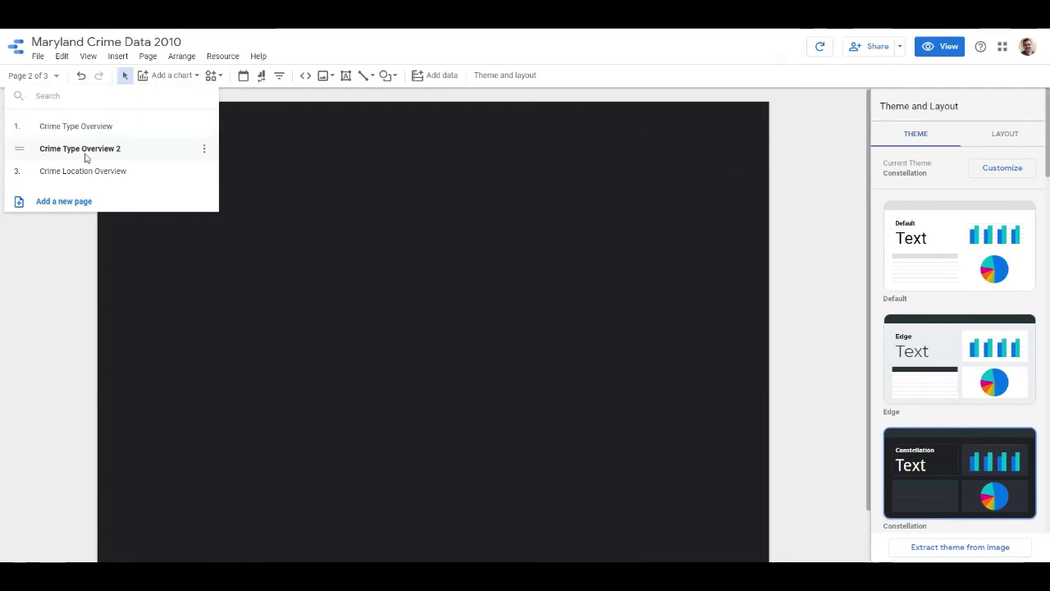
Place a treemap of Record Count by Offence Code at the top of page 2 and stretch it wide.
left_click(633, 82)
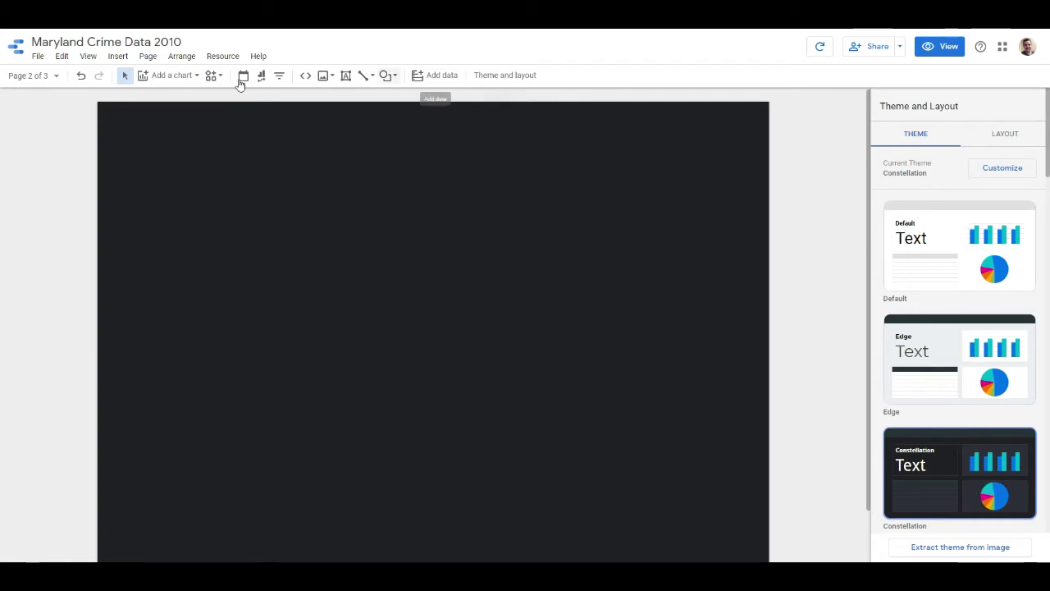
left_click(195, 75)
scroll(190, 400, "down", 1)
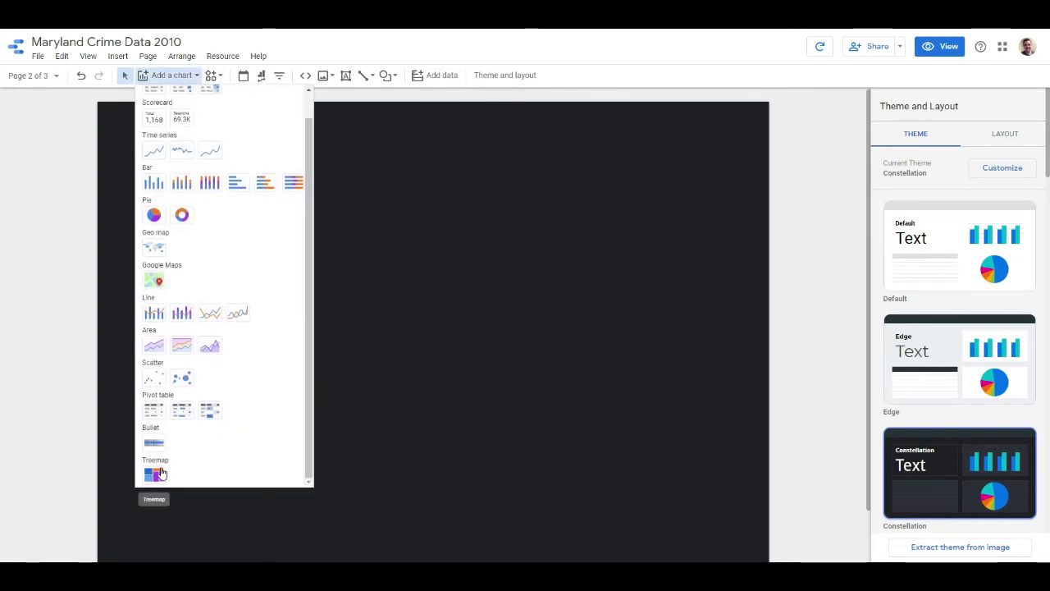
left_click(154, 478)
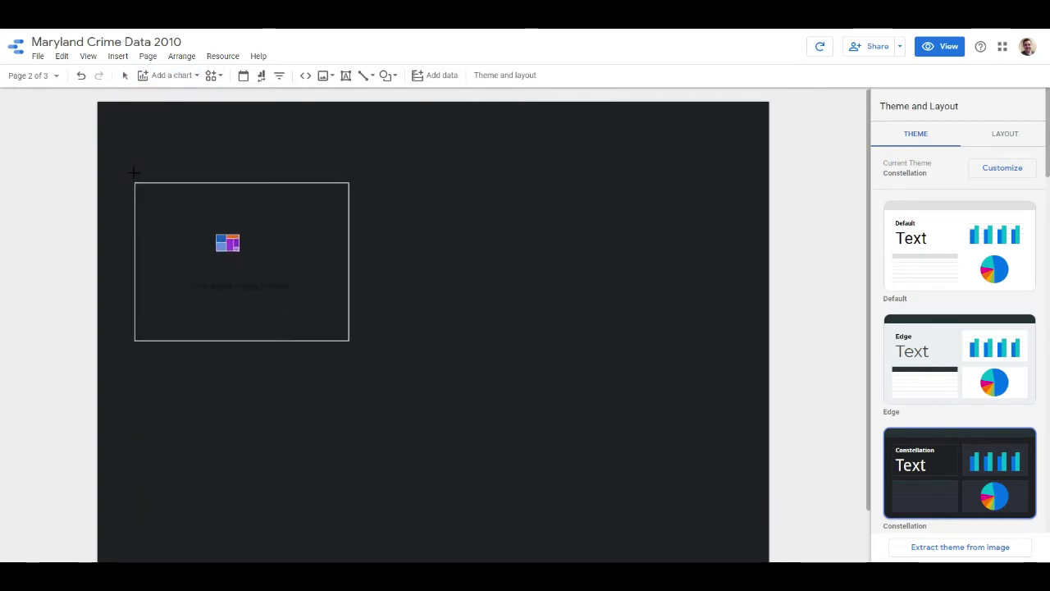
left_click(117, 111)
left_click_drag(335, 281, 753, 337)
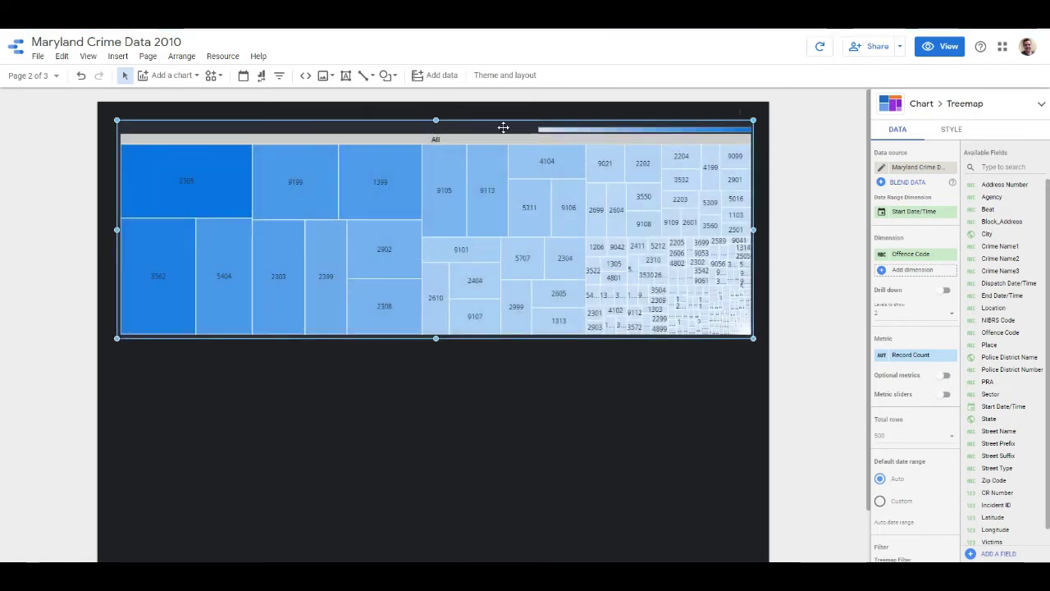
Nudge the treemap down and regroup it by City first, then Crime Name1, replacing Offence Code.
left_click_drag(503, 127, 500, 153)
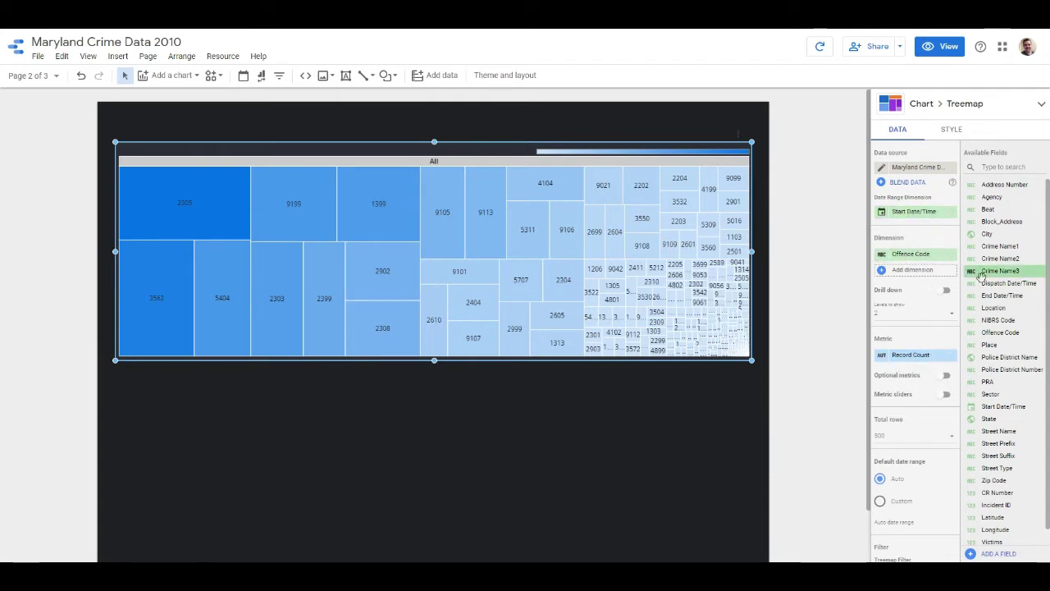
left_click_drag(999, 246, 923, 261)
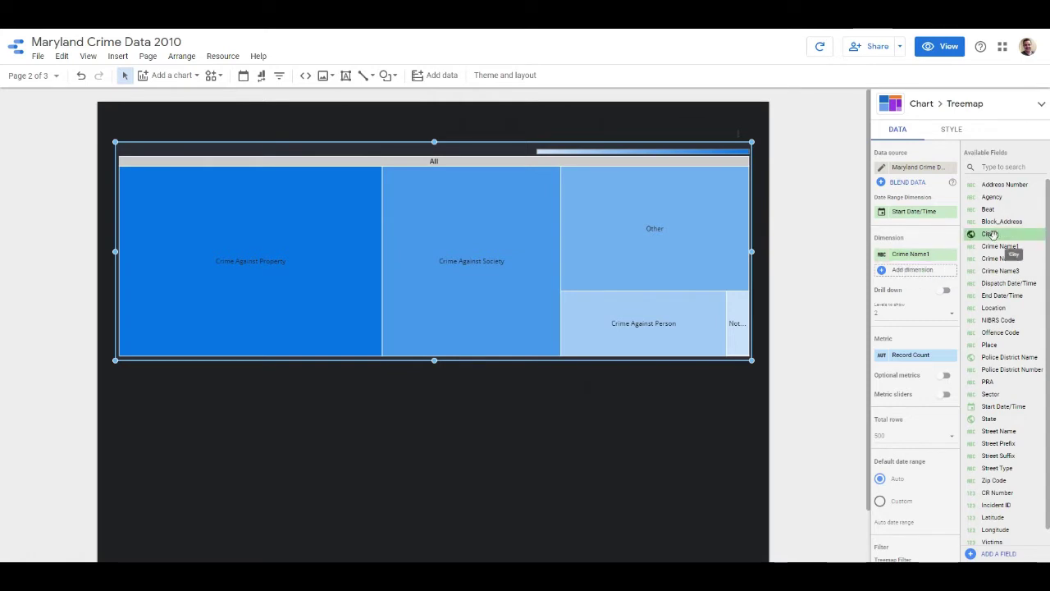
left_click_drag(993, 234, 903, 265)
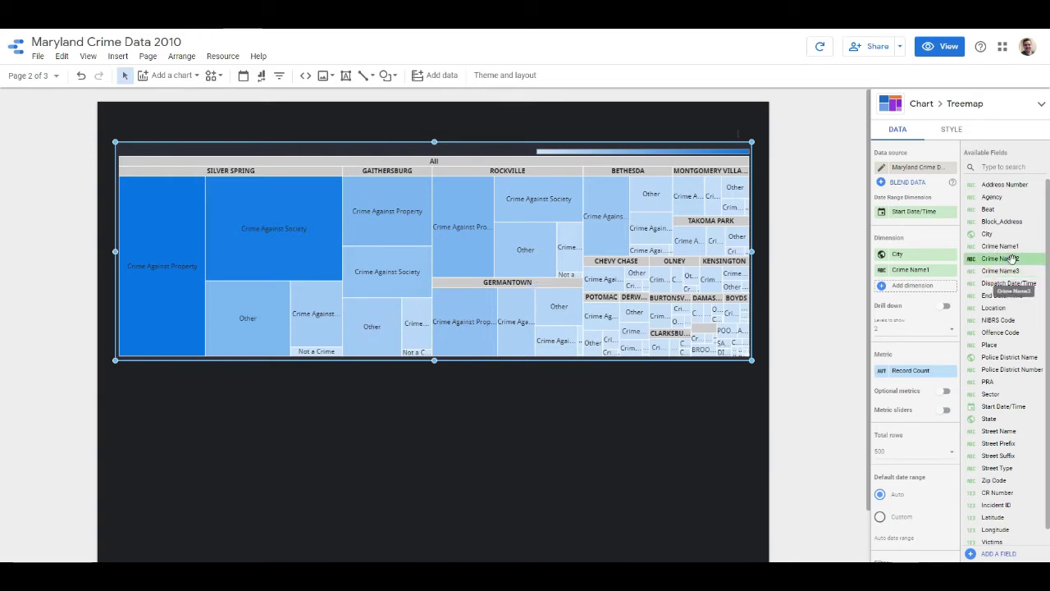
Add Crime Name2 as a third treemap grouping level below Crime Name1.
left_click_drag(1026, 261, 931, 292)
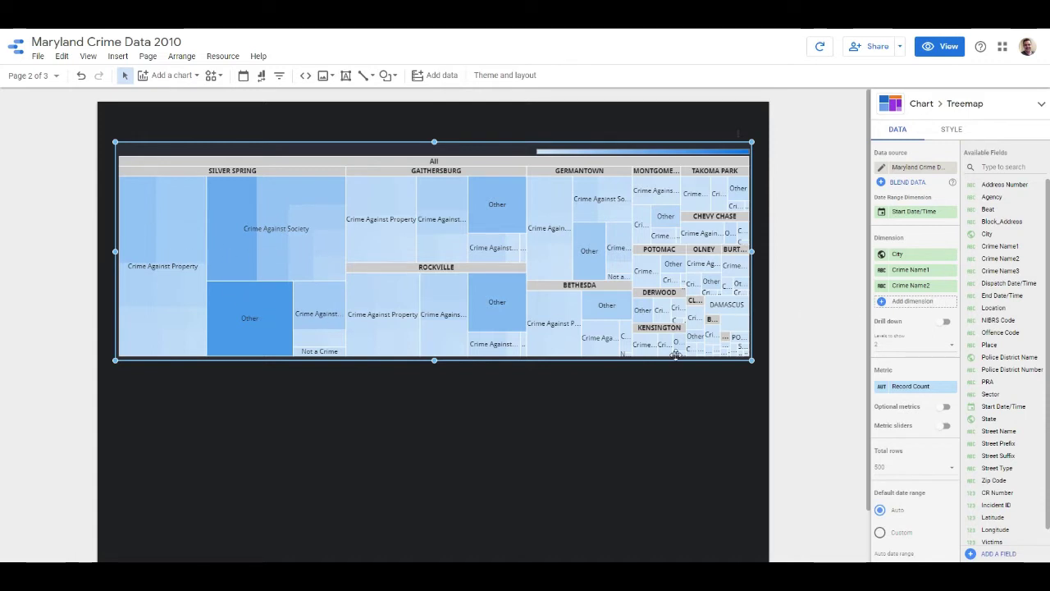
mouse_move(952, 288)
Remove Crime Name2 from the treemap's dimensions.
left_click(952, 286)
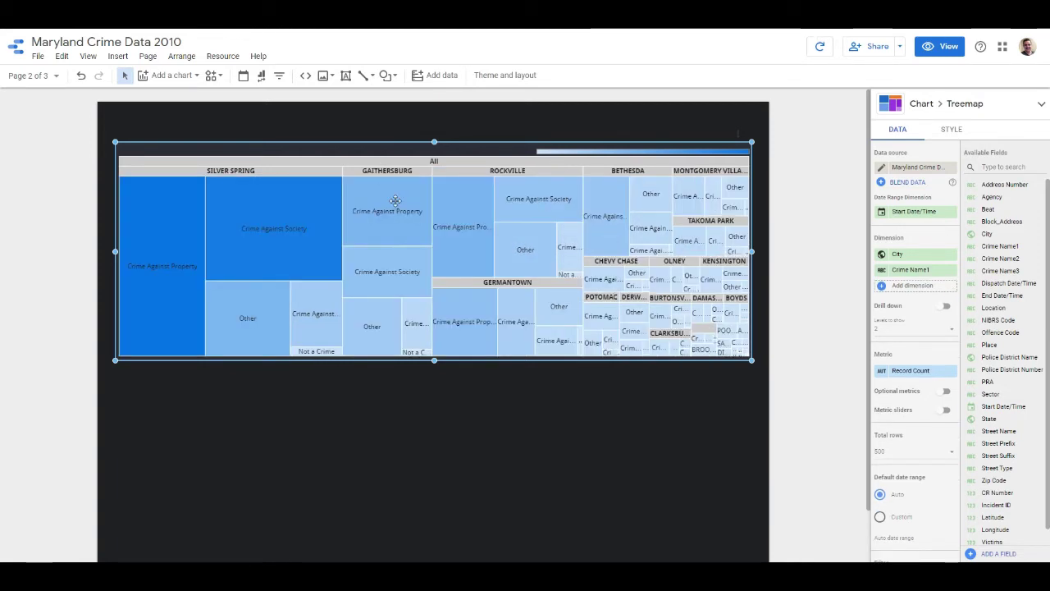
scroll(925, 352, "down", 3)
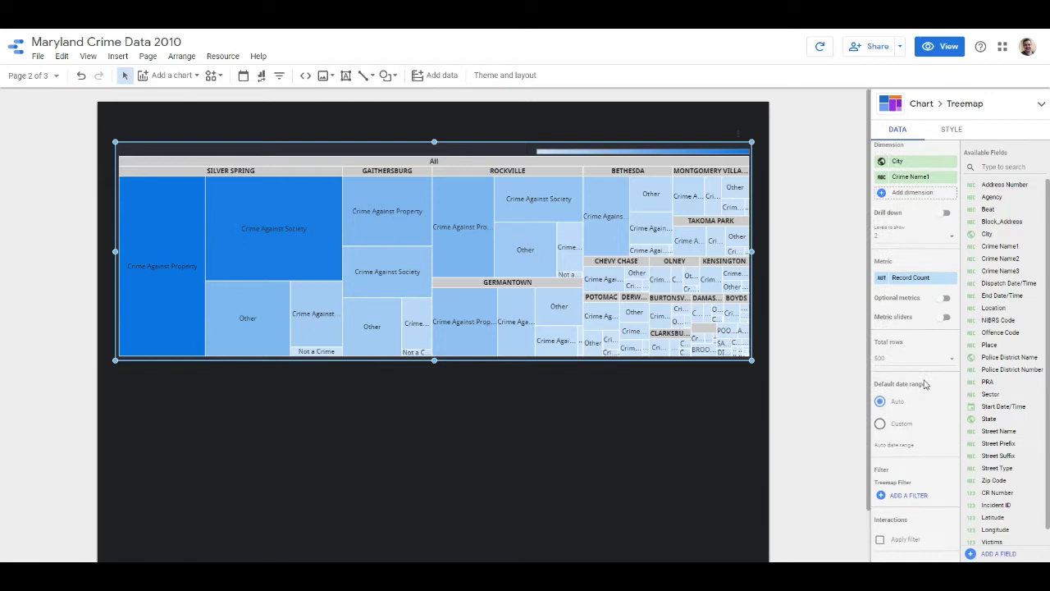
left_click(952, 128)
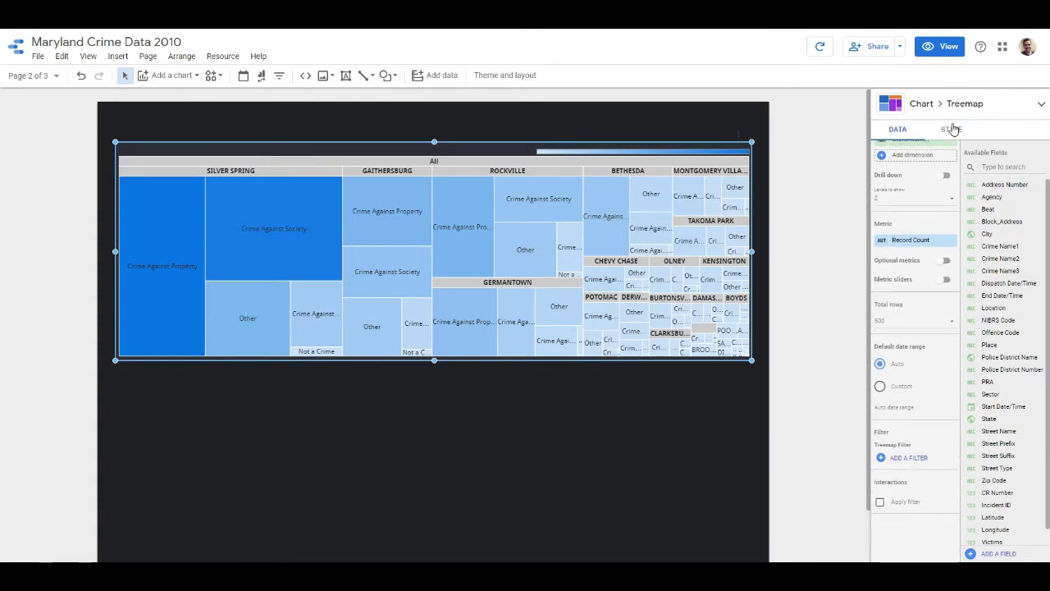
scroll(952, 287, "up", 3)
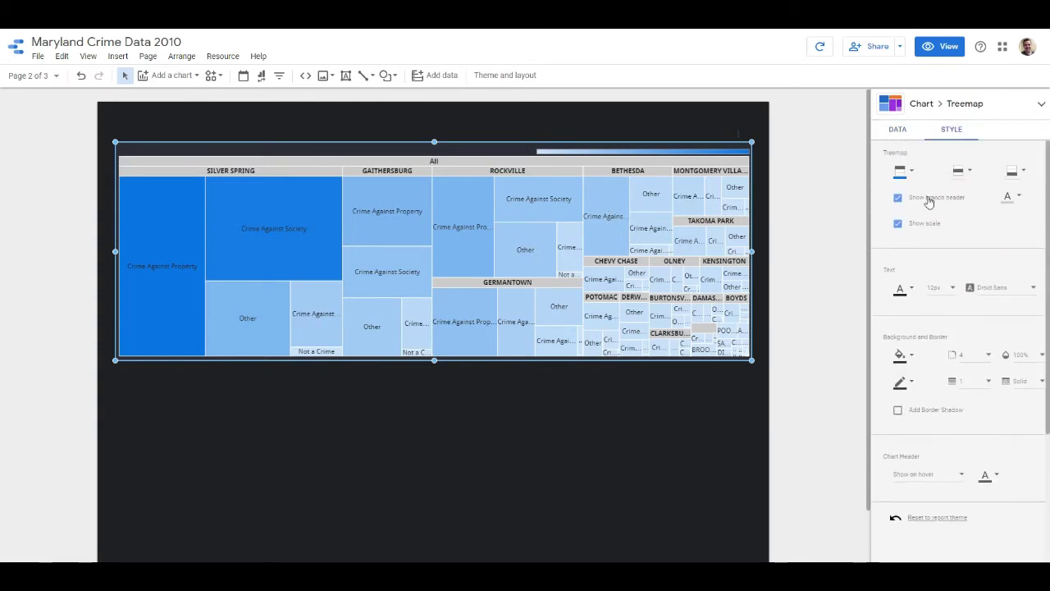
Colour the treemap as a heat map: highest dark red, lowest blue, middle strong yellow.
left_click(909, 172)
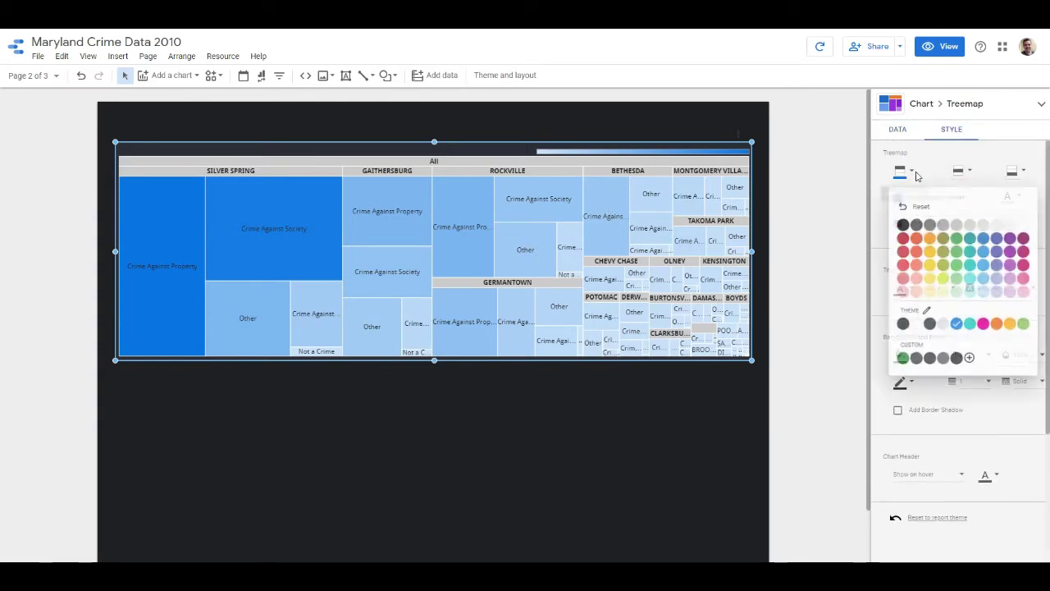
left_click(899, 236)
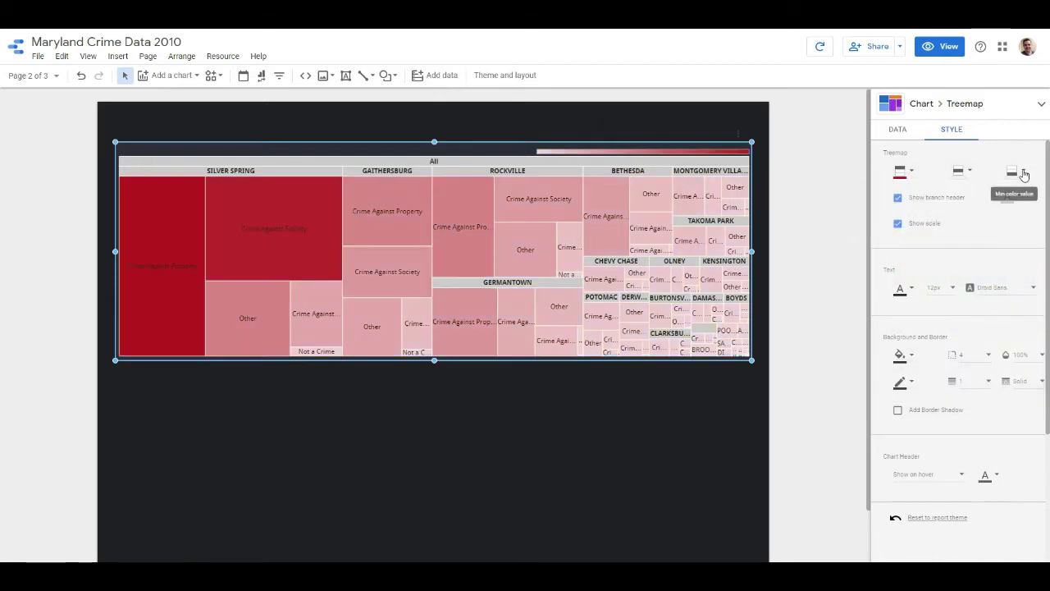
left_click(1023, 172)
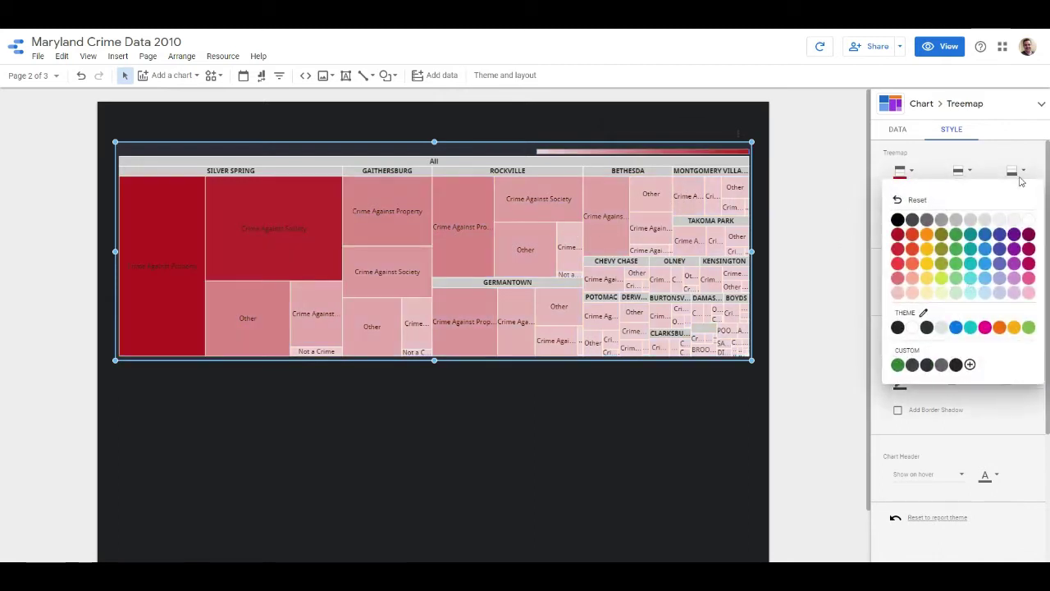
left_click(991, 236)
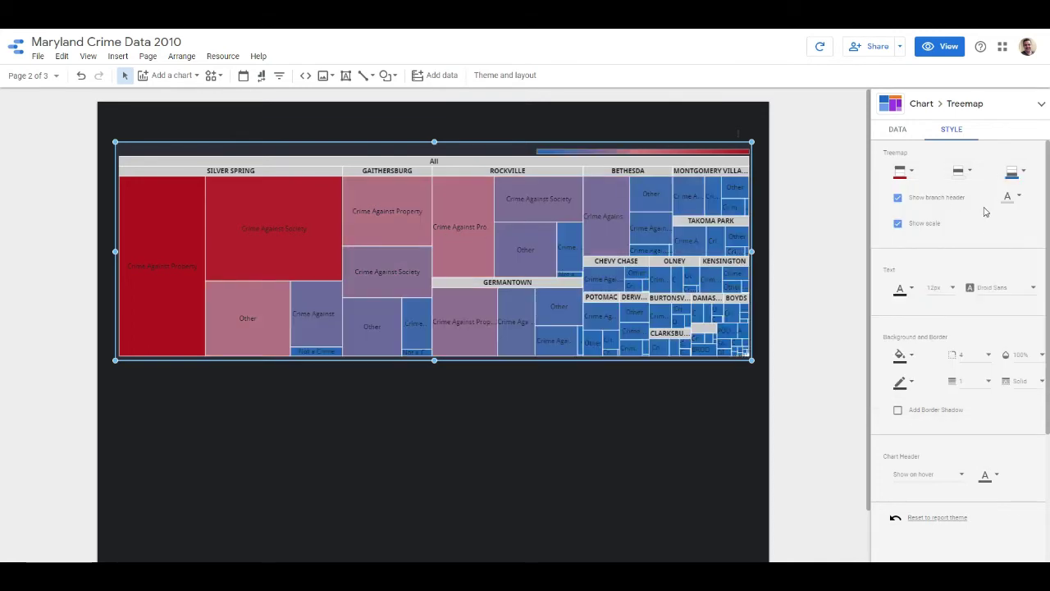
left_click(973, 173)
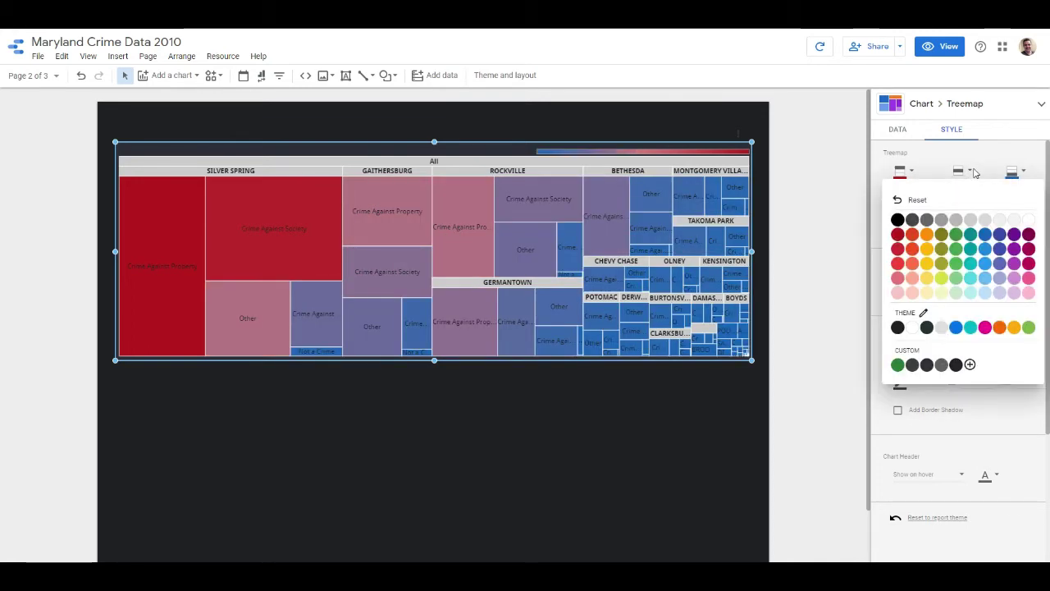
left_click(929, 293)
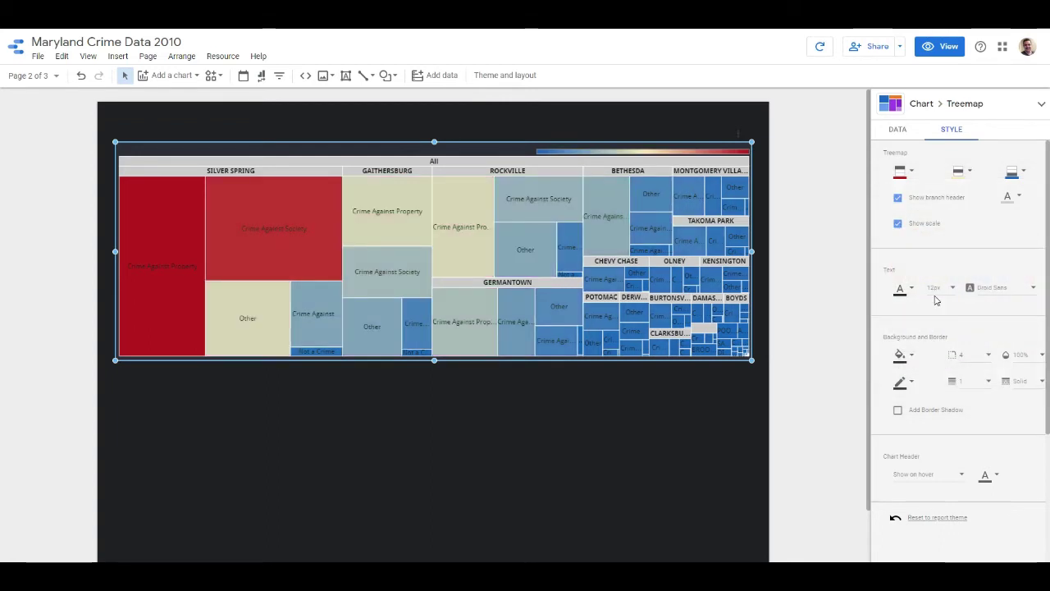
left_click(971, 170)
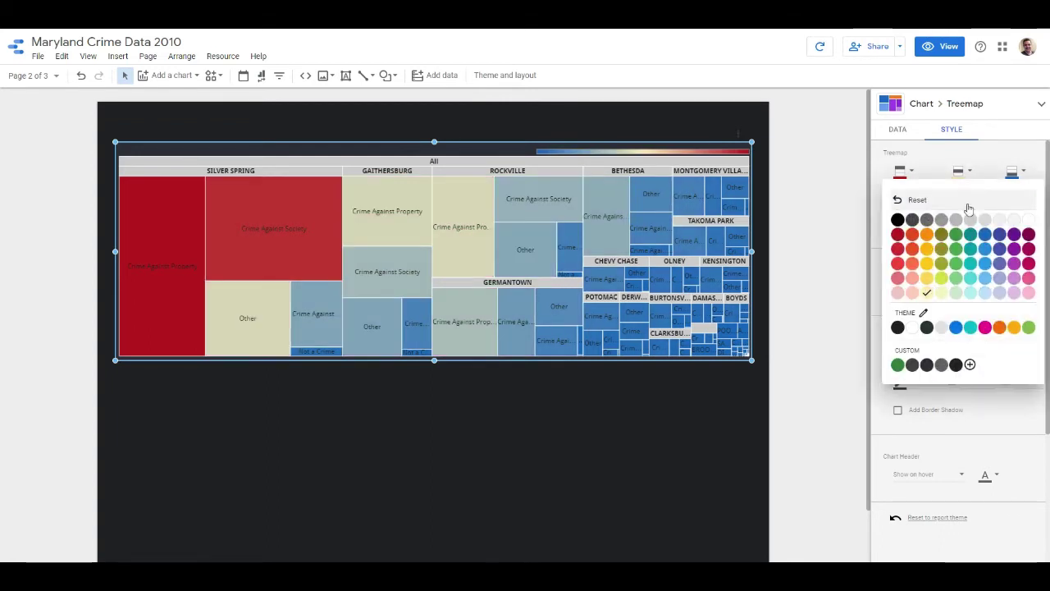
left_click(927, 279)
left_click(972, 172)
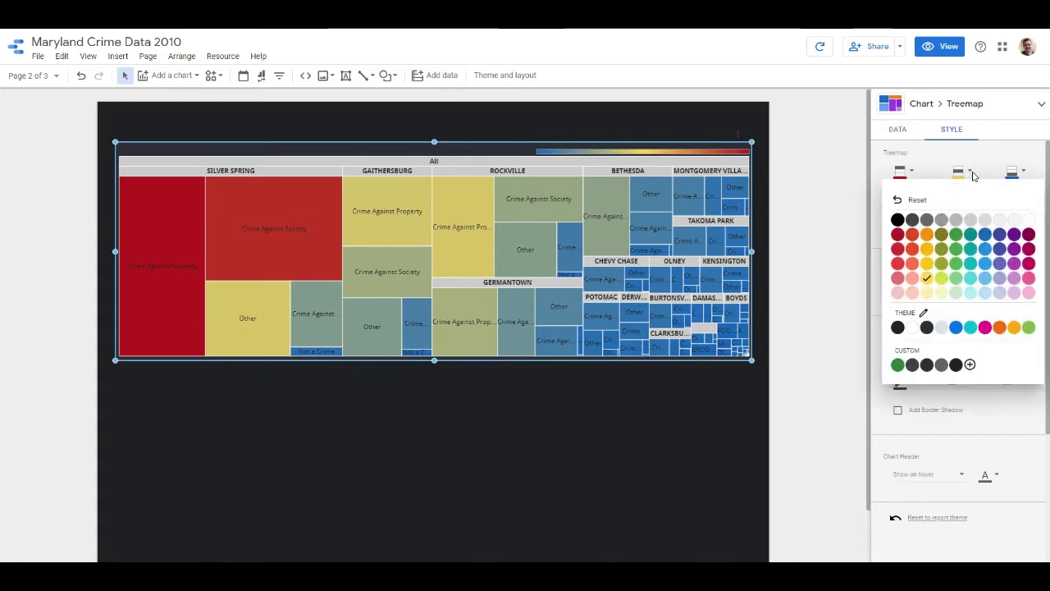
left_click(983, 151)
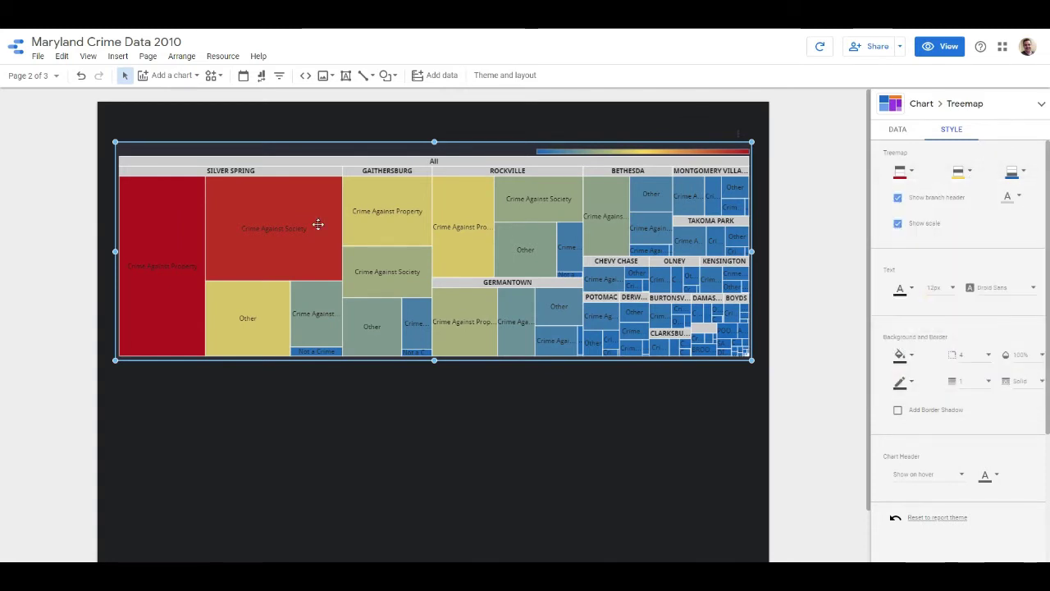
left_click(905, 288)
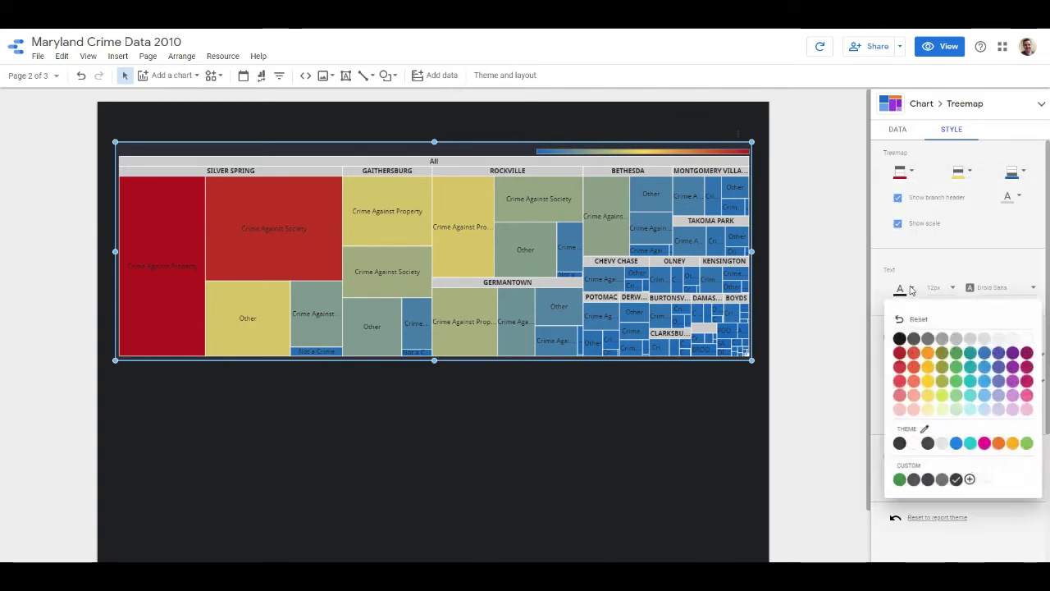
left_click(1030, 338)
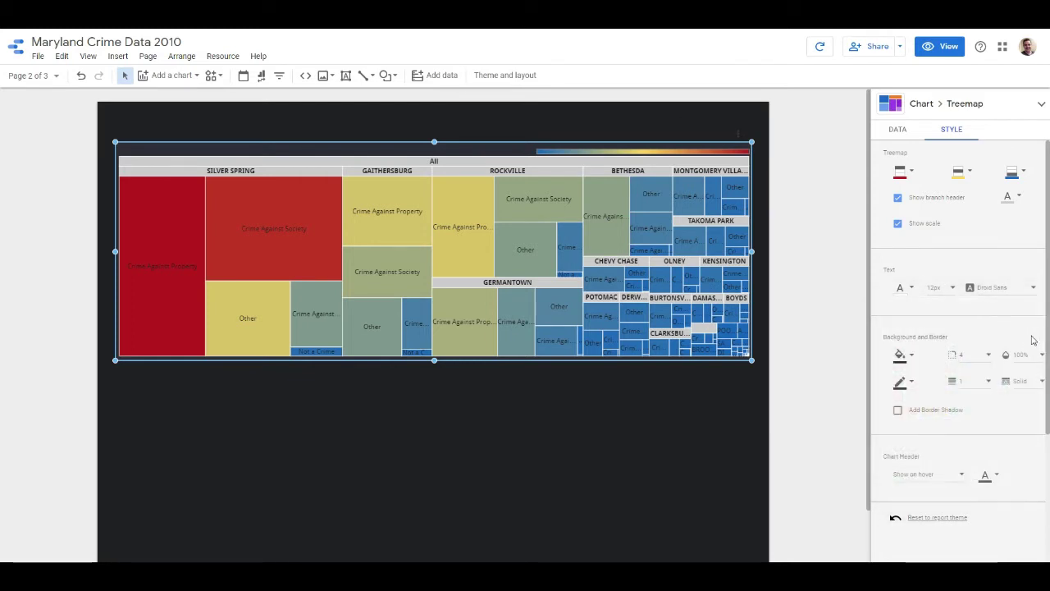
left_click(914, 290)
left_click(900, 338)
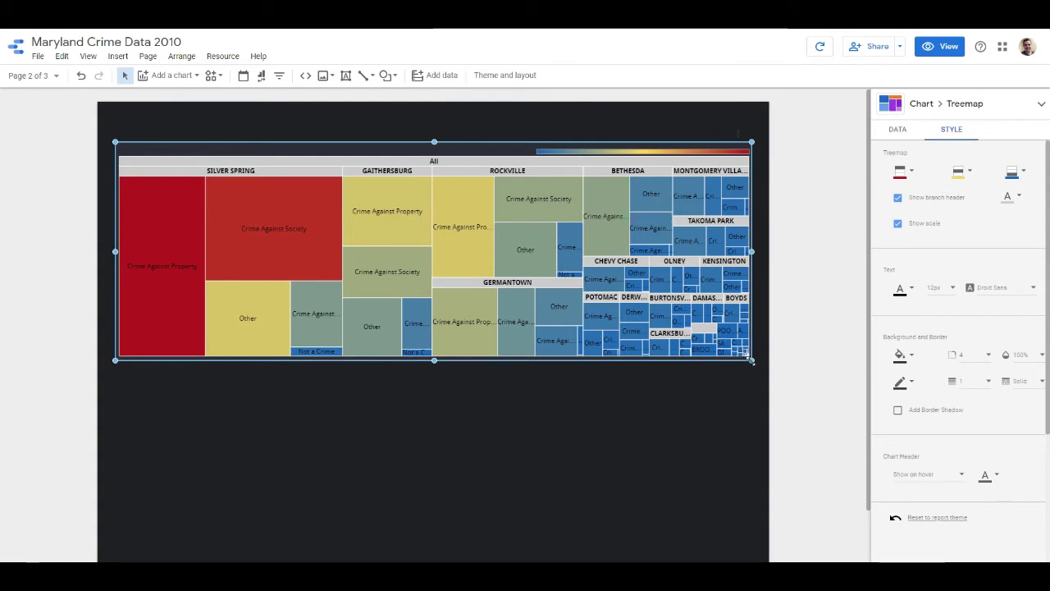
Set the treemap's chart header to always show in white and shift the treemap up slightly.
left_click_drag(752, 359, 754, 393)
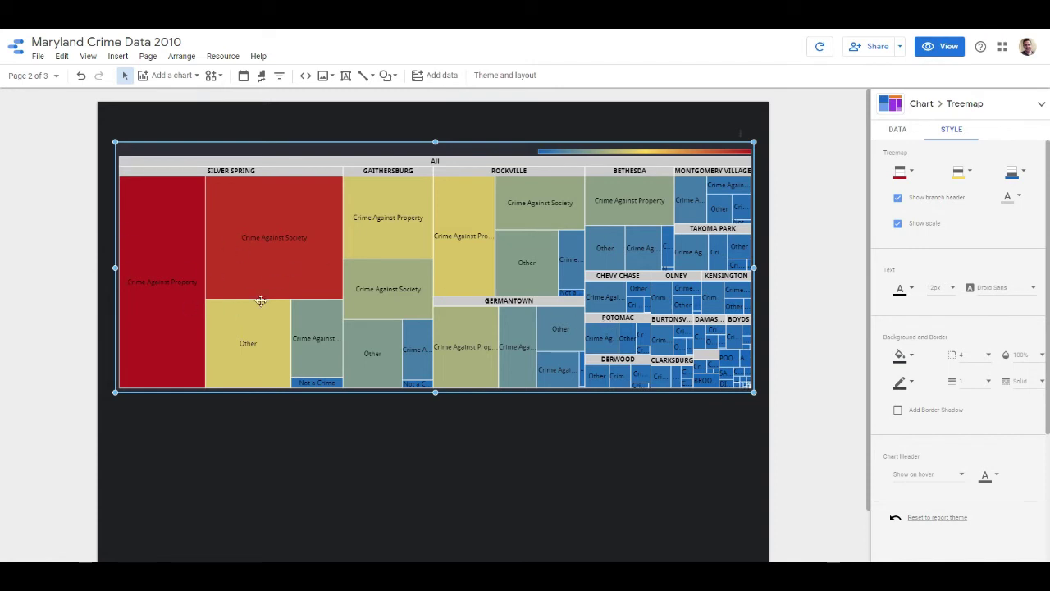
scroll(949, 453, "down", 1)
left_click(956, 457)
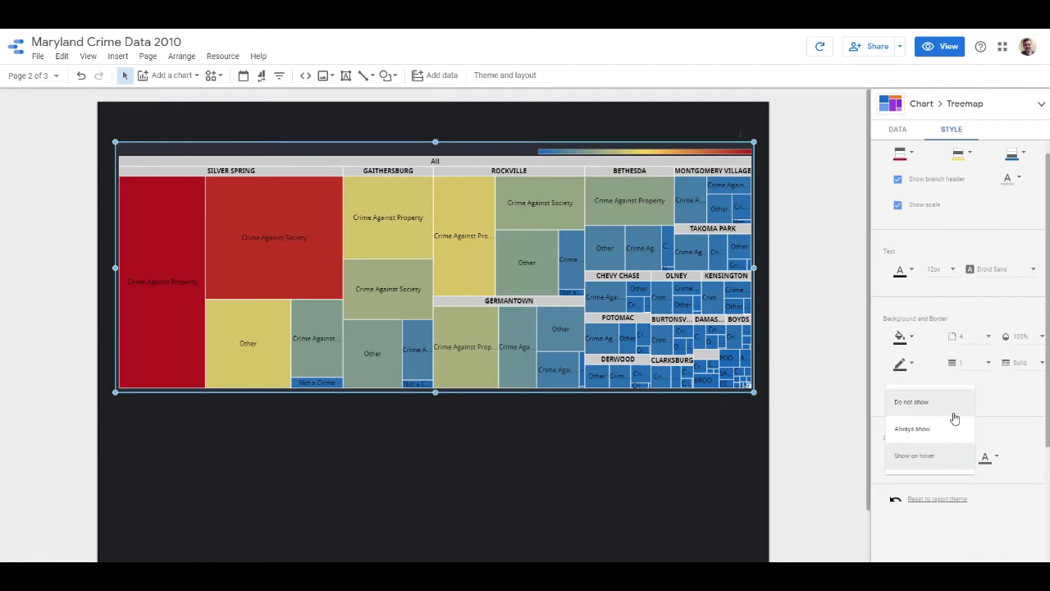
left_click(944, 428)
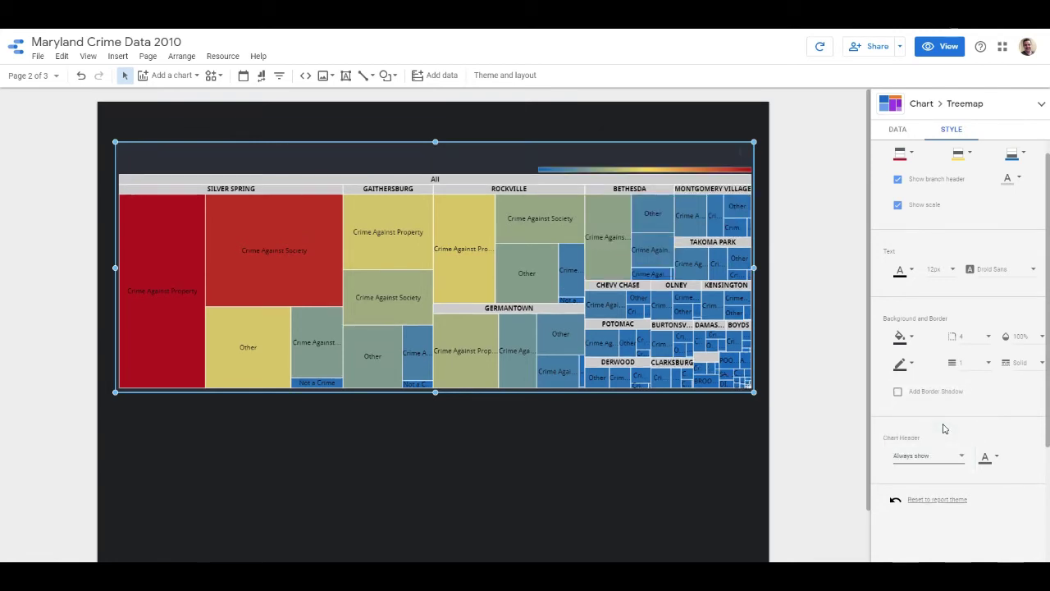
left_click(998, 460)
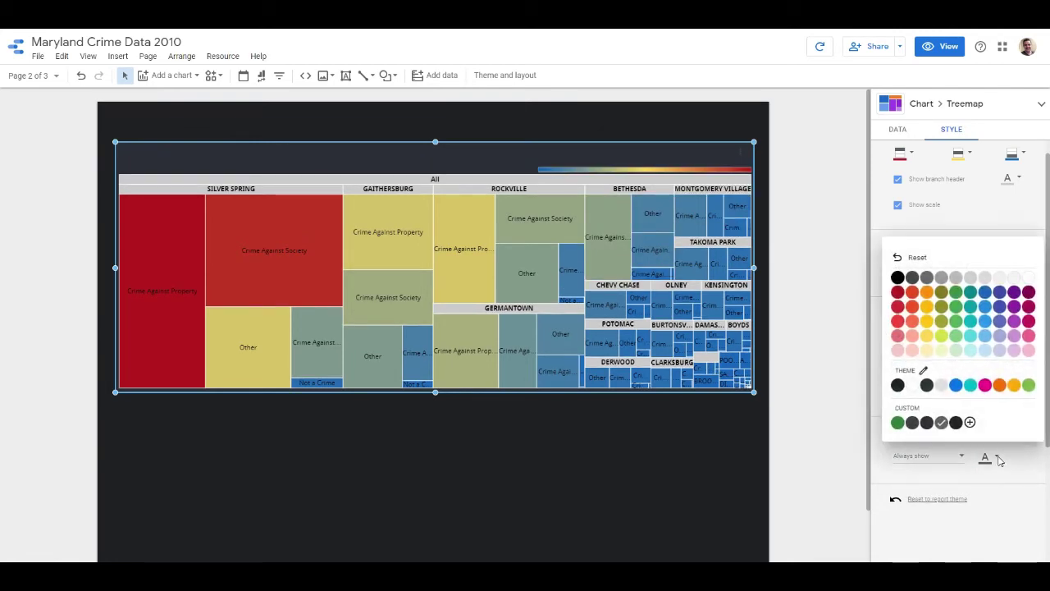
left_click(1030, 279)
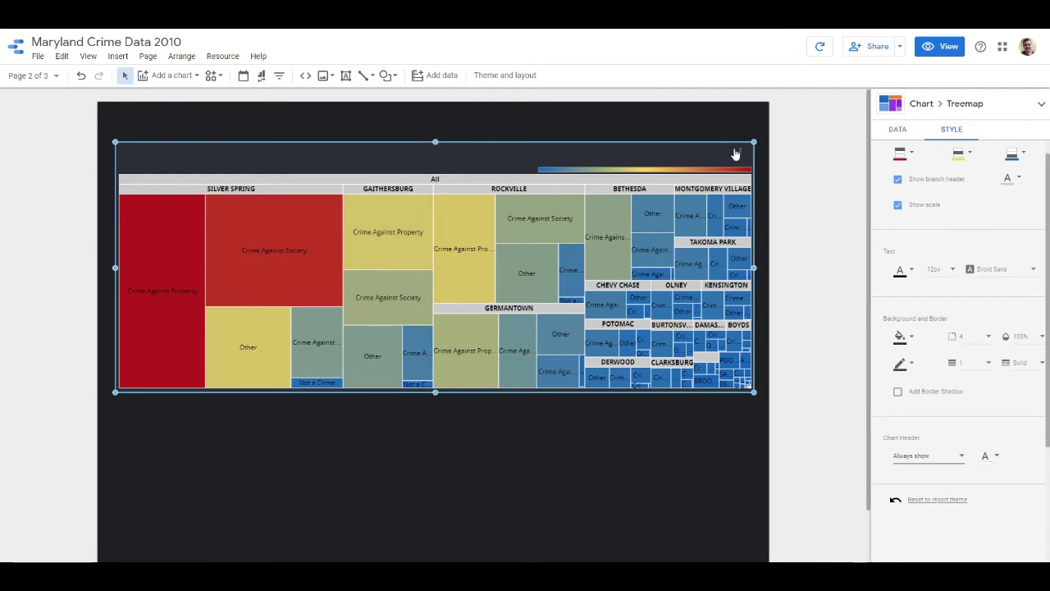
left_click_drag(659, 146, 660, 117)
Add a pivot table below the treemap, stretched across the page width.
left_click(791, 161)
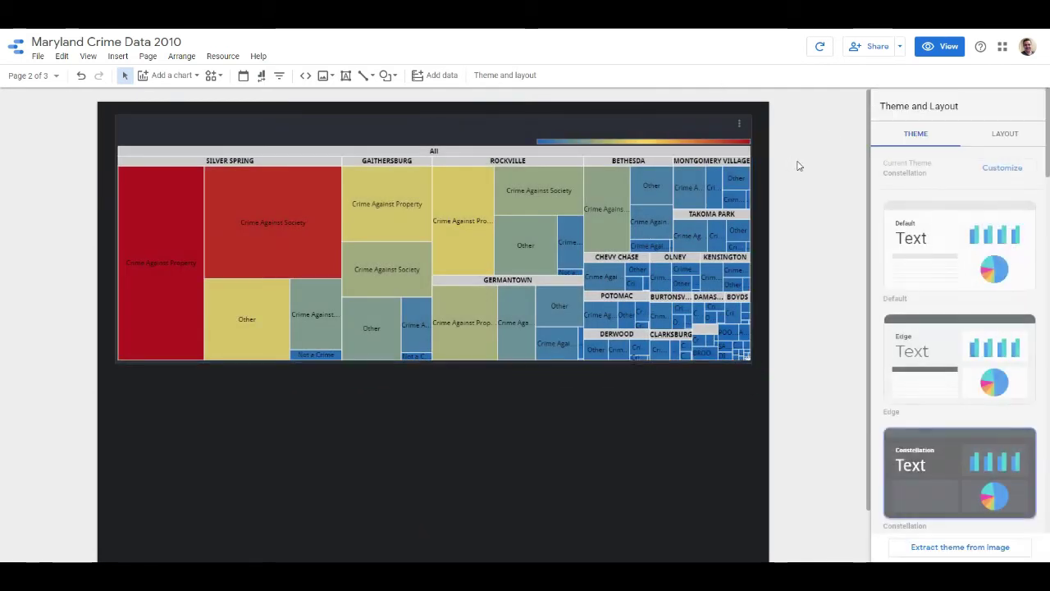
scroll(783, 335, "down", 1)
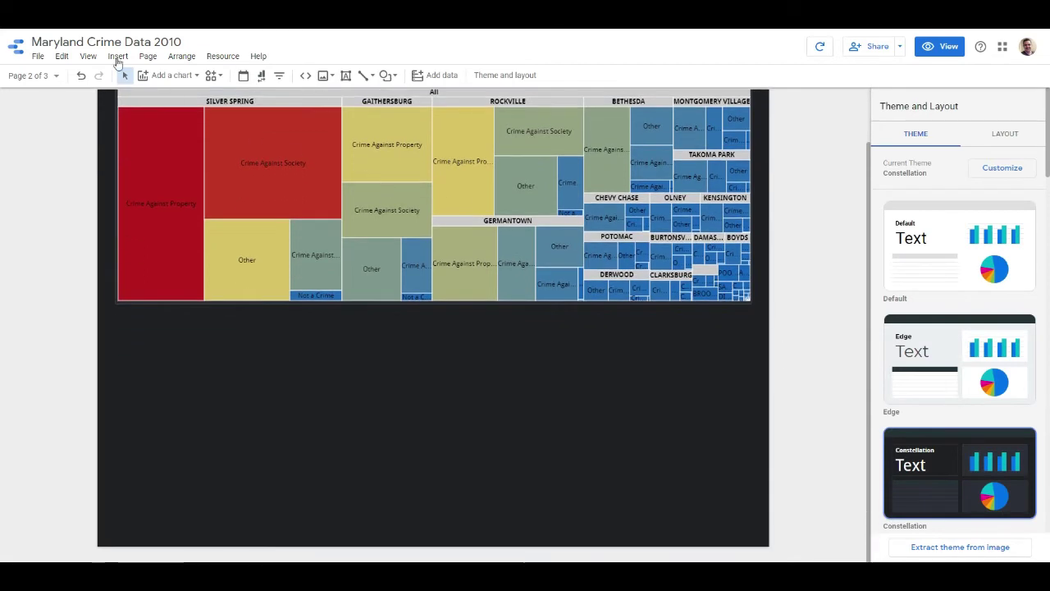
left_click(171, 74)
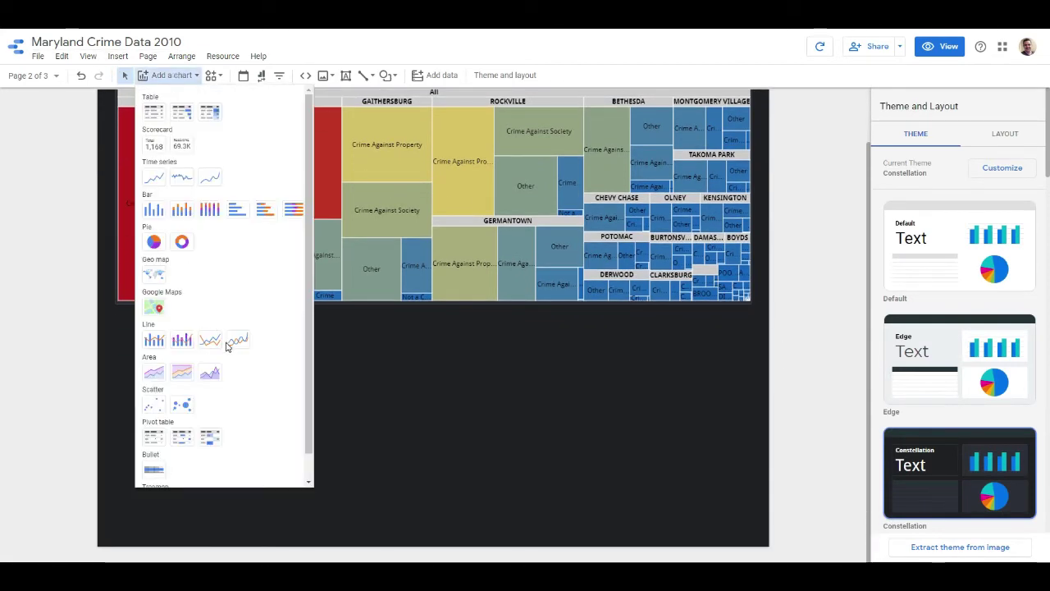
scroll(226, 345, "down", 1)
left_click(182, 416)
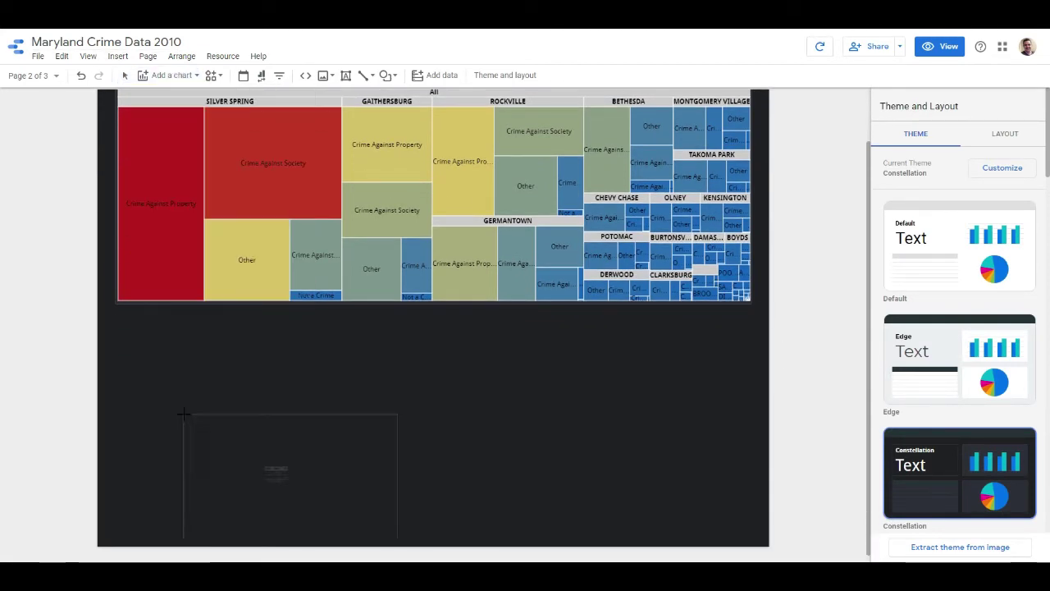
left_click(119, 321)
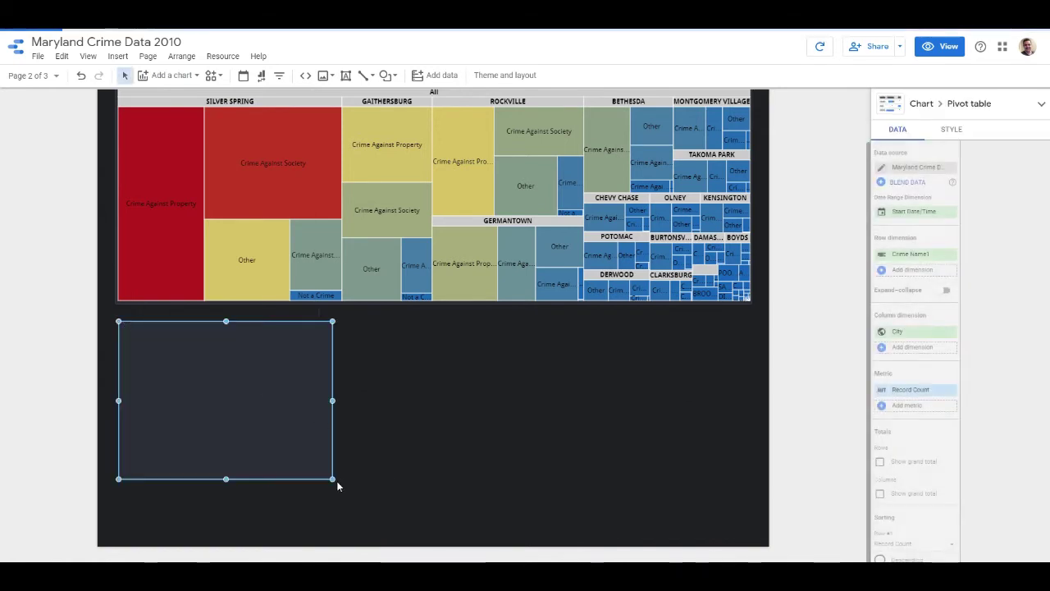
left_click_drag(334, 481, 746, 534)
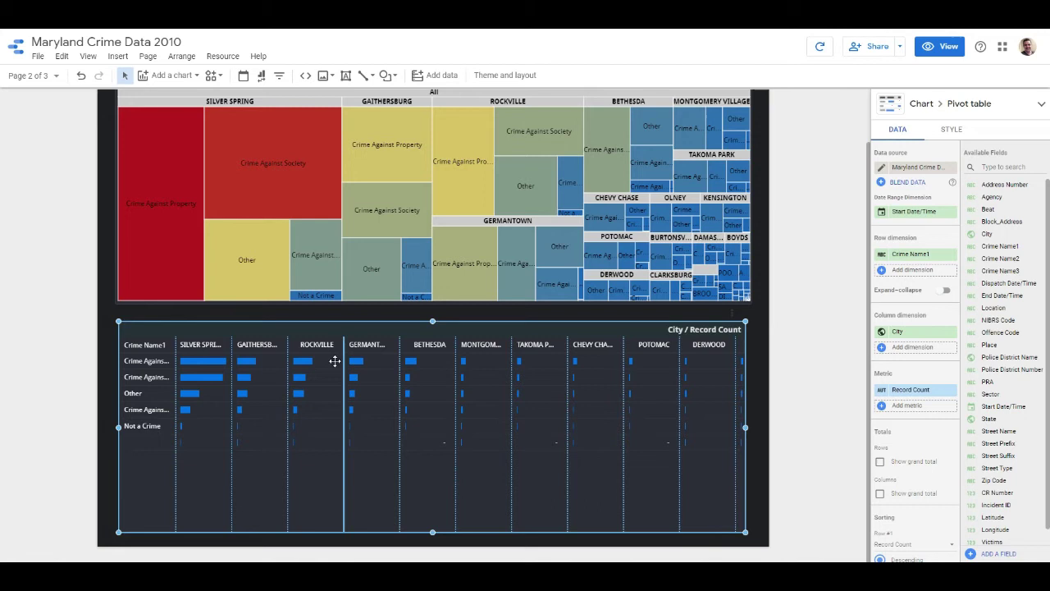
Make Crime Name2 the pivot table's row dimension and widen its crime-name column.
left_click_drag(168, 360, 204, 361)
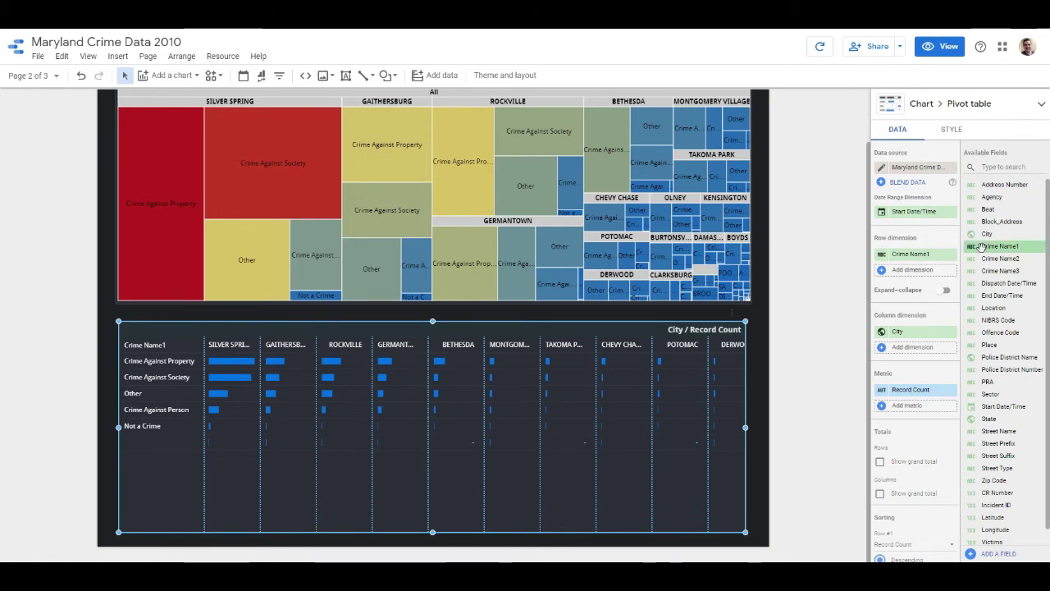
left_click_drag(1011, 259, 942, 269)
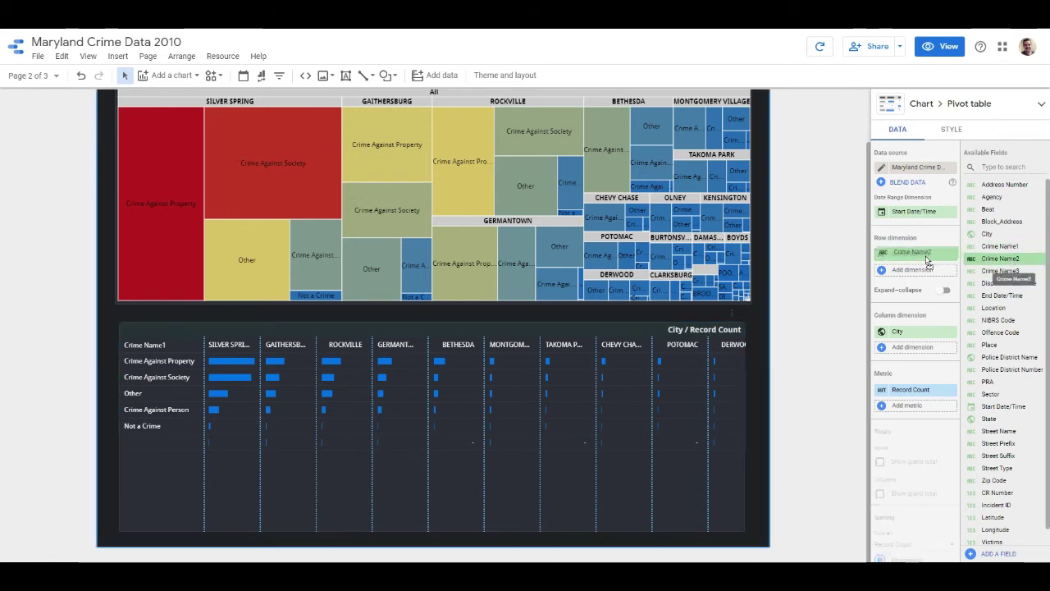
left_click_drag(927, 260, 927, 261)
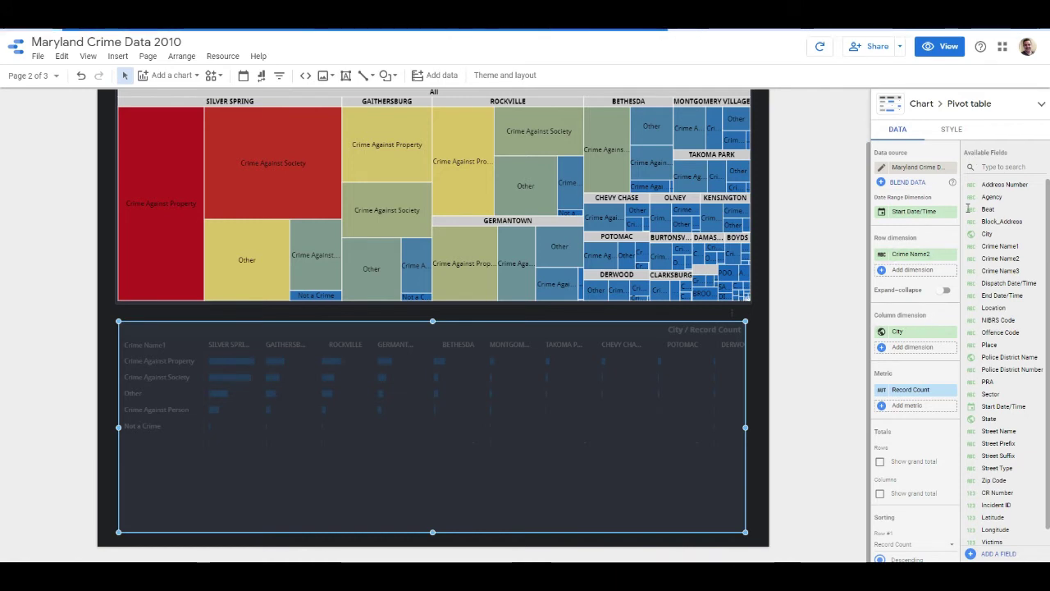
scroll(948, 460, "down", 1)
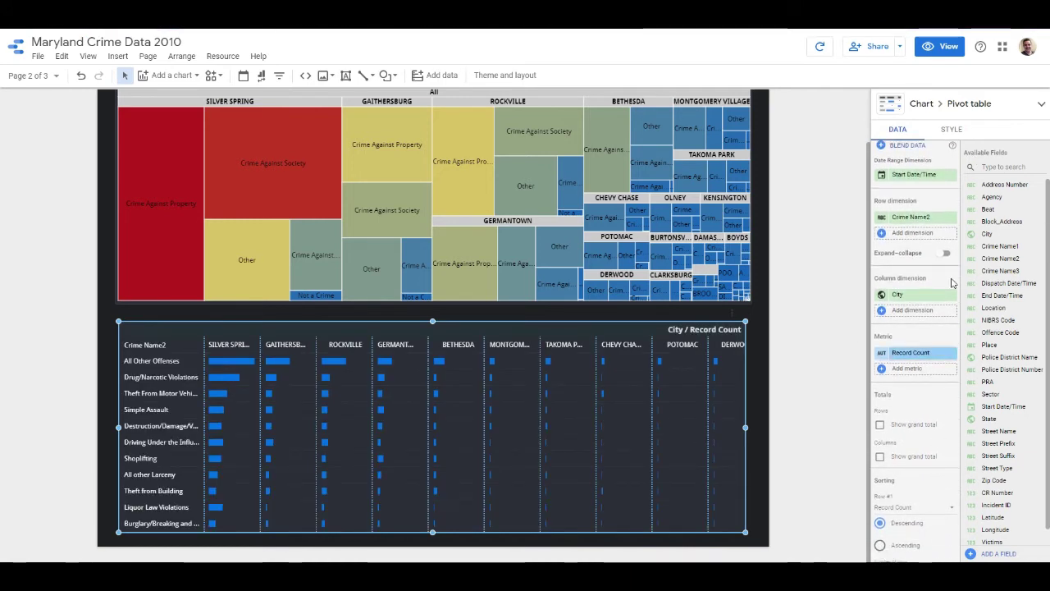
scroll(940, 459, "down", 3)
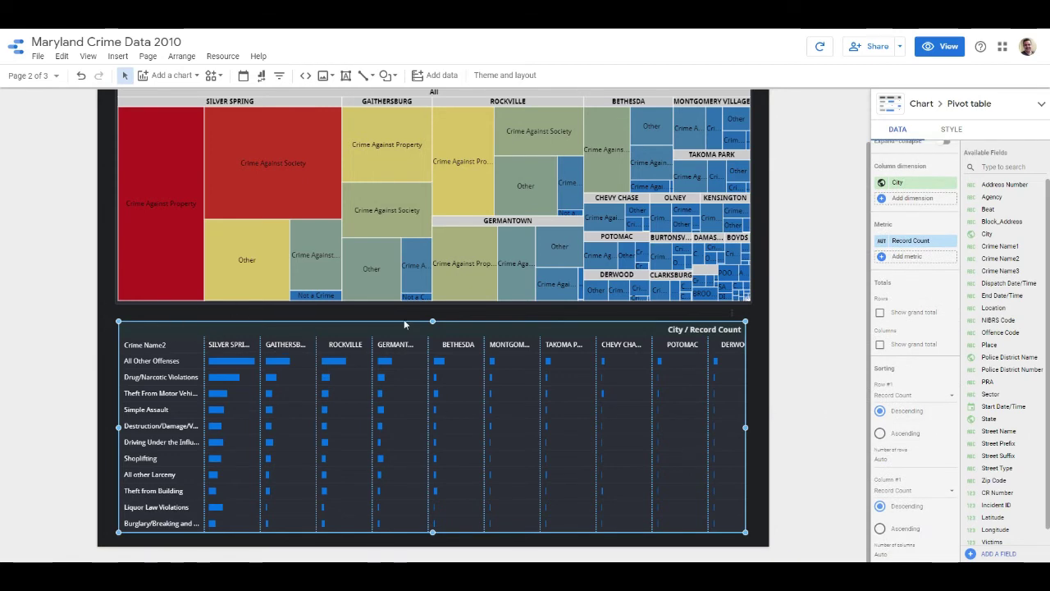
scroll(778, 257, "up", 1)
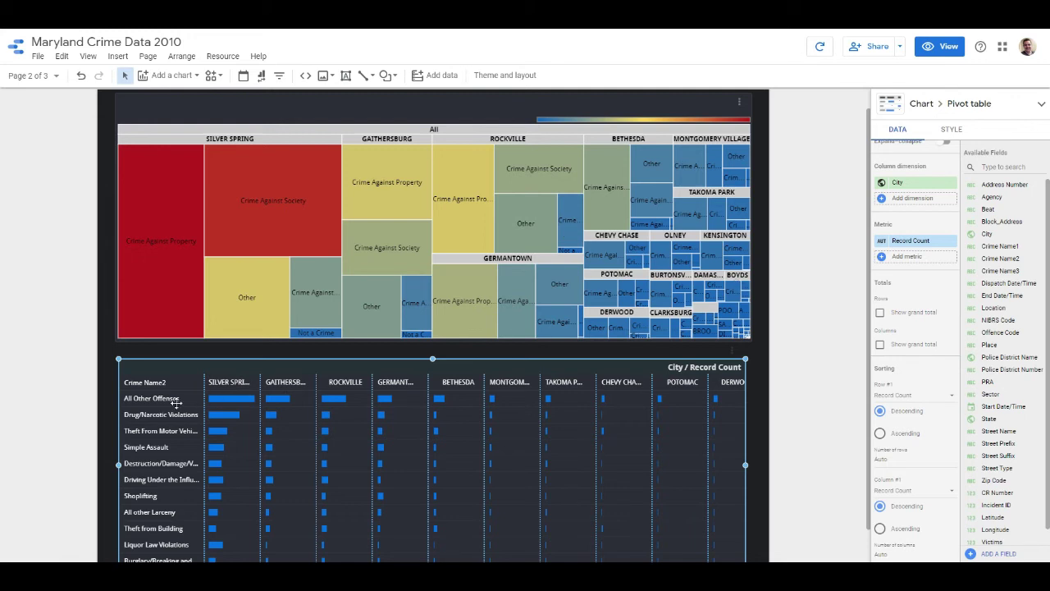
scroll(441, 362, "down", 1)
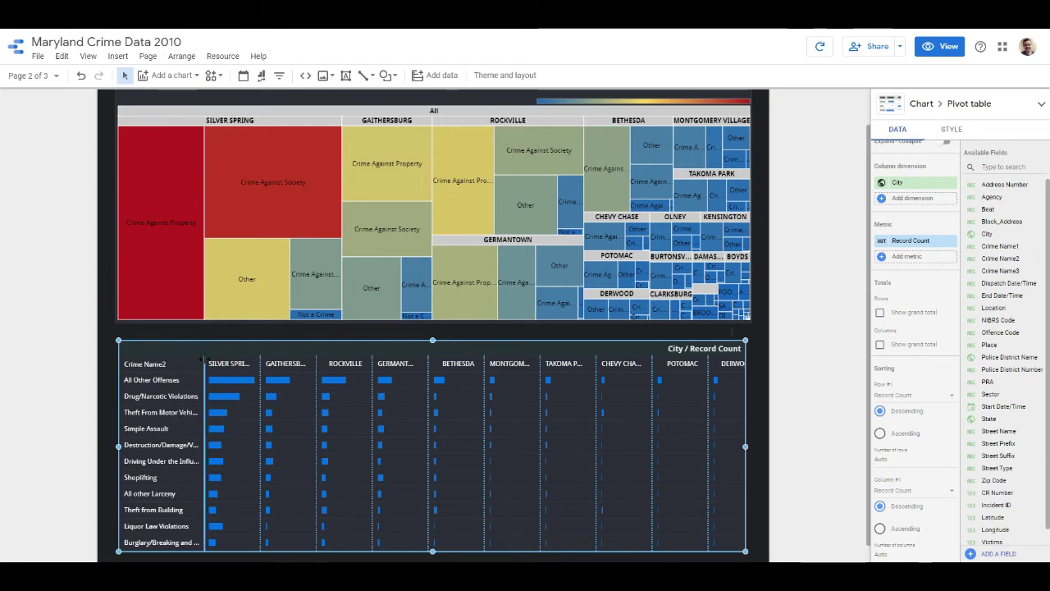
left_click_drag(203, 359, 270, 359)
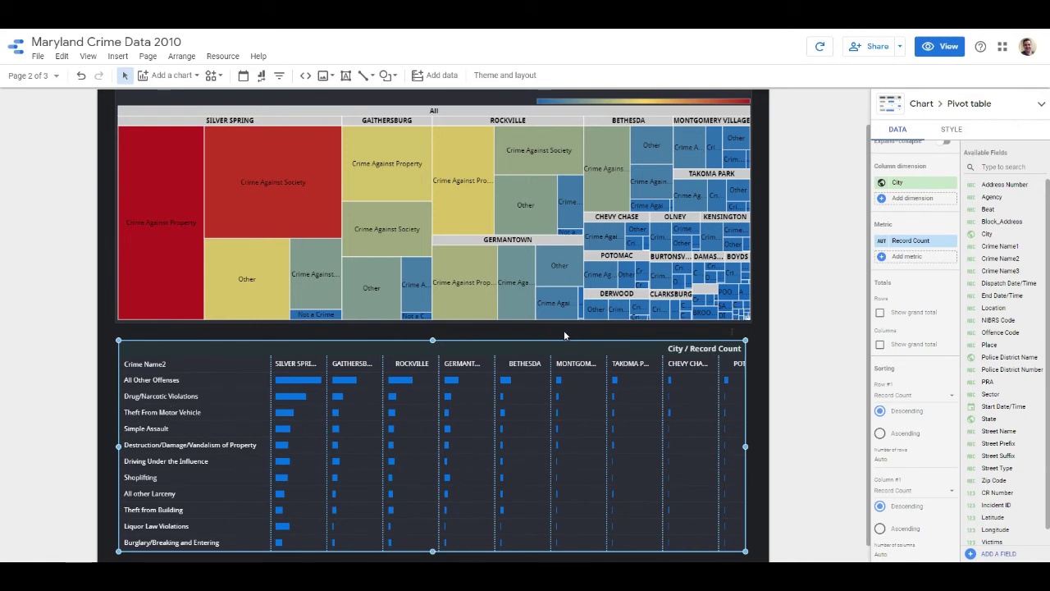
Show the pivot table's record counts beside the bars as compact numbers like 11.3K.
left_click(952, 131)
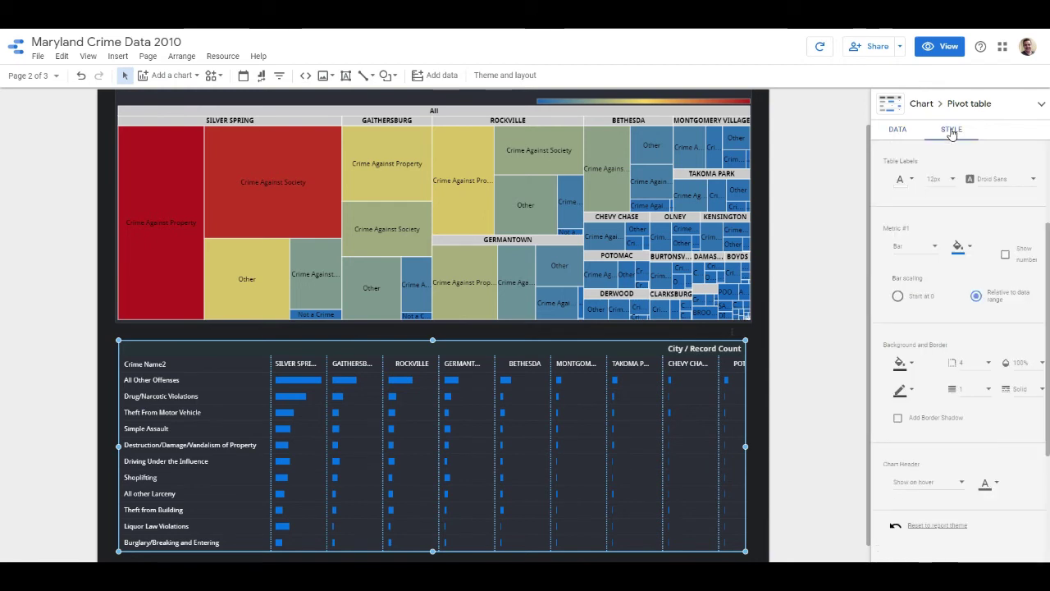
left_click(903, 179)
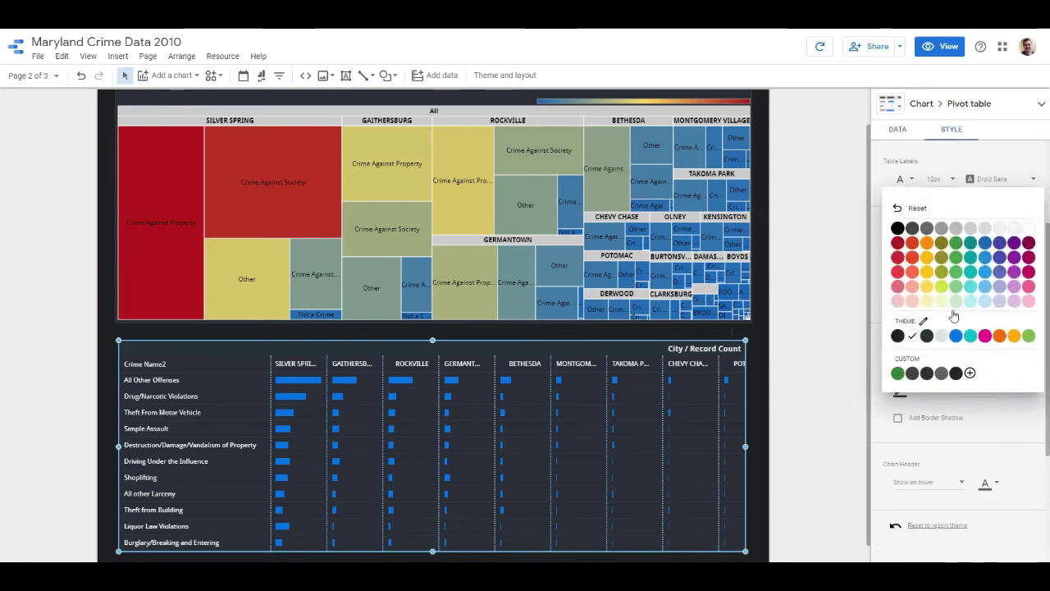
left_click(932, 155)
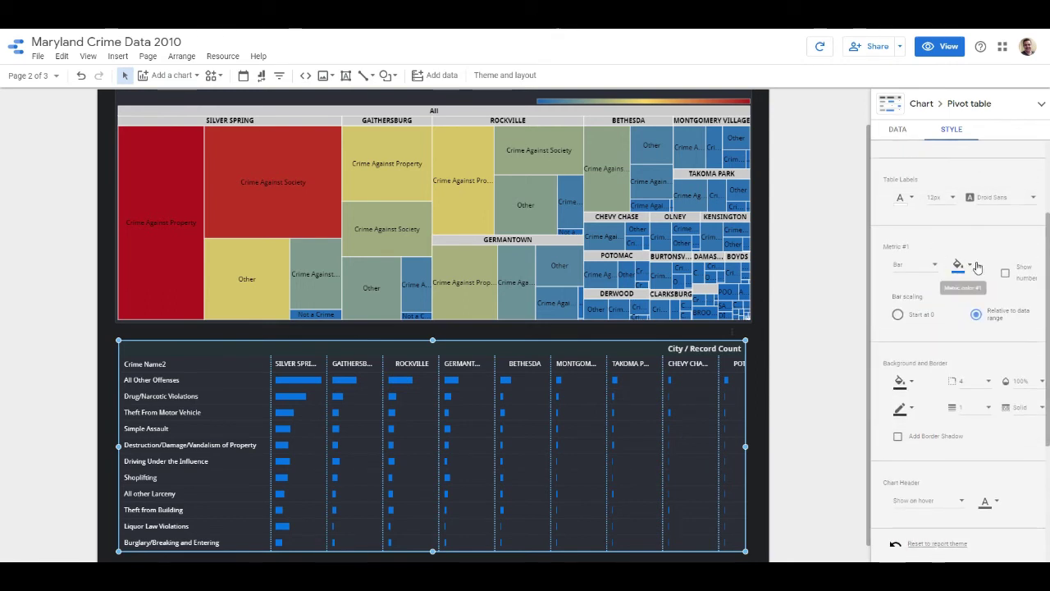
left_click(958, 247)
left_click(995, 236)
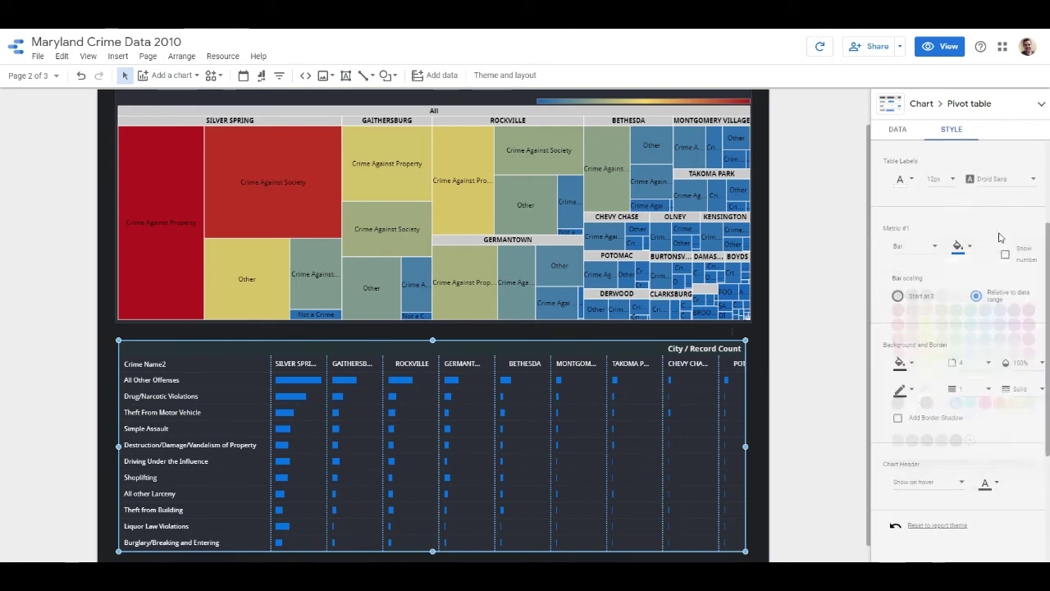
left_click(1005, 256)
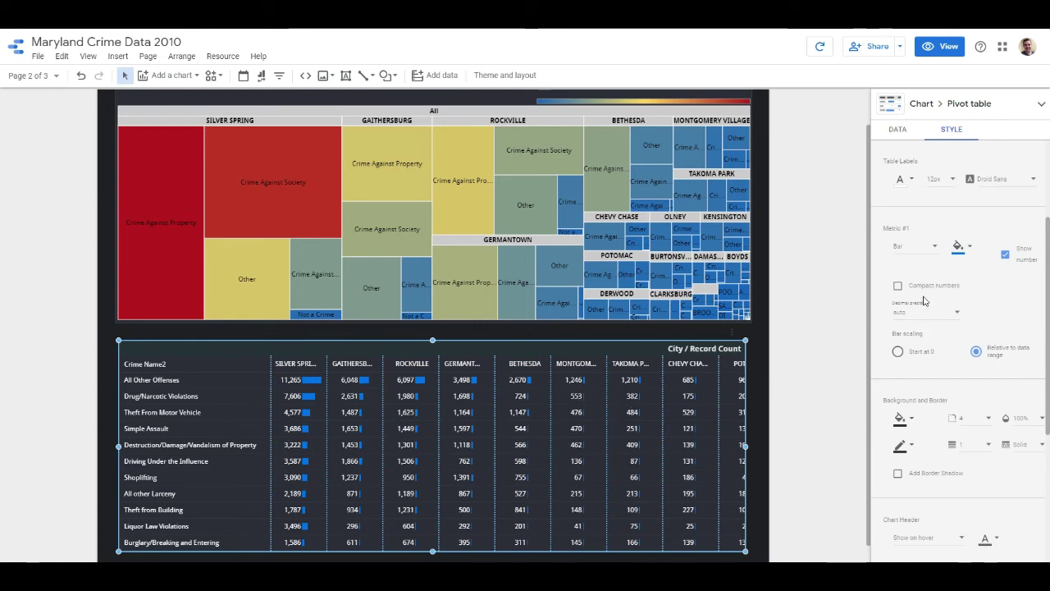
left_click(898, 285)
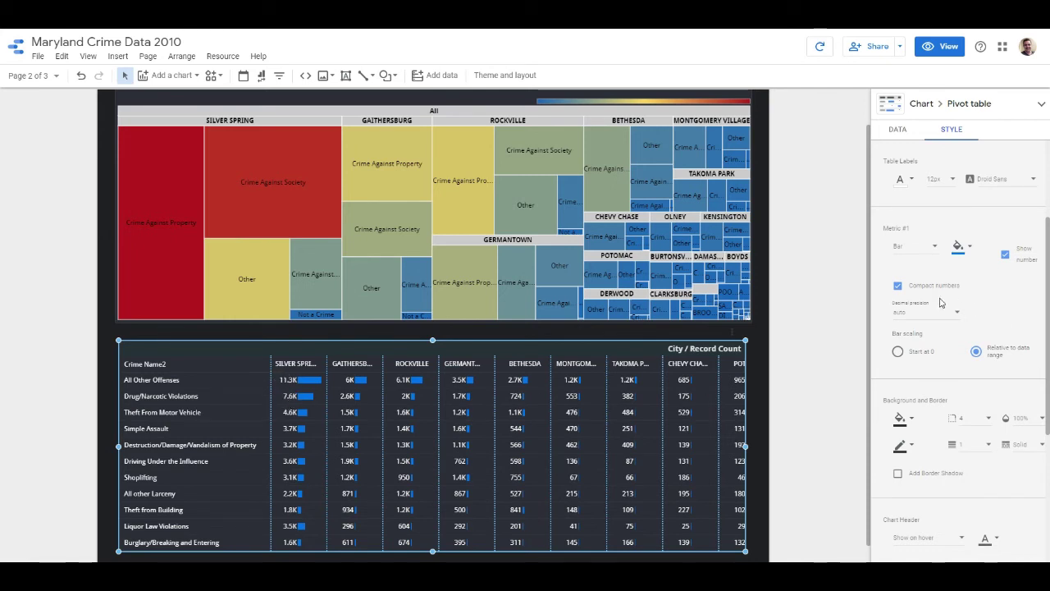
left_click(897, 286)
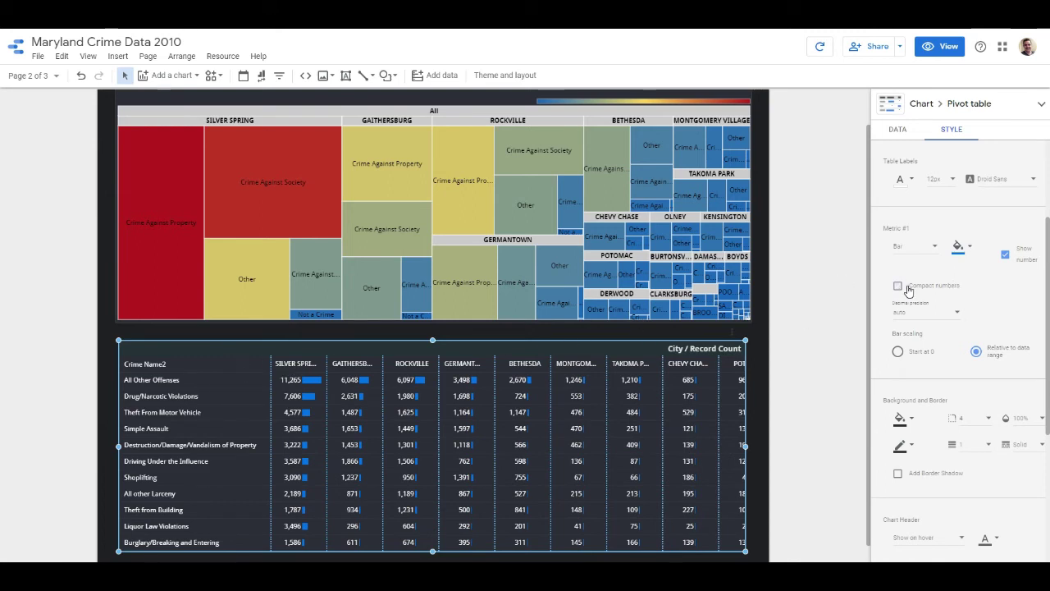
left_click(898, 286)
scroll(952, 337, "down", 2)
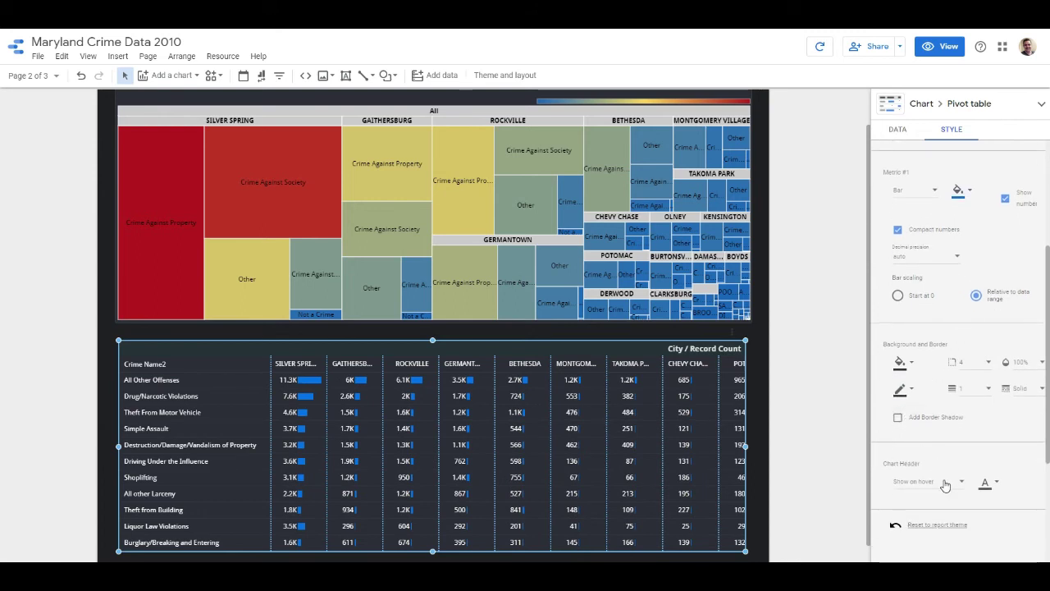
Keep the pivot table's chart header always visible.
left_click(950, 484)
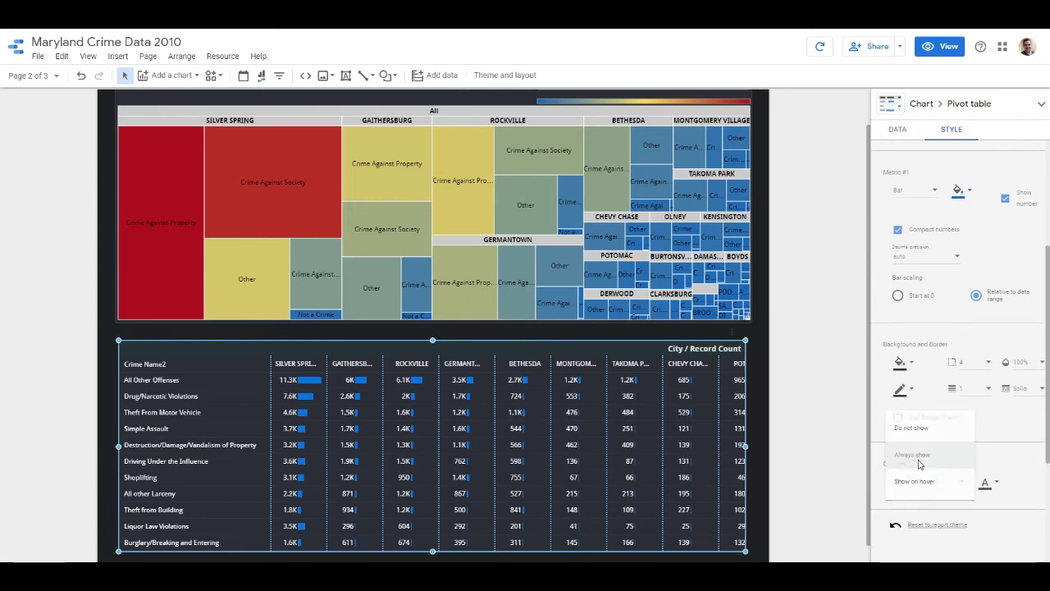
left_click(919, 456)
left_click(990, 483)
left_click(923, 304)
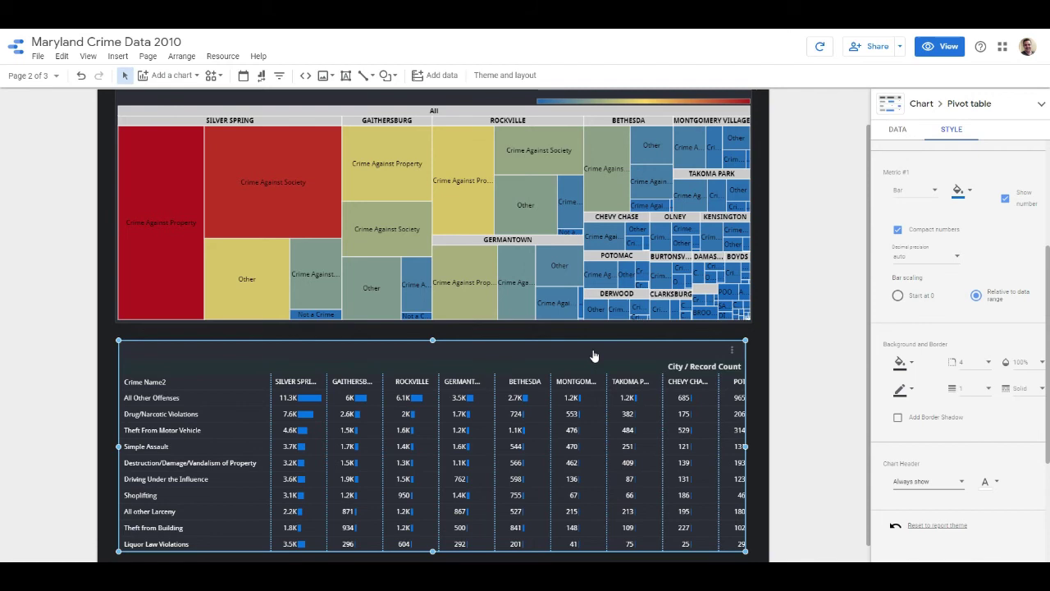
Preview the report in view mode, scrolling the pivot table vertically and horizontally to inspect it.
left_click(940, 46)
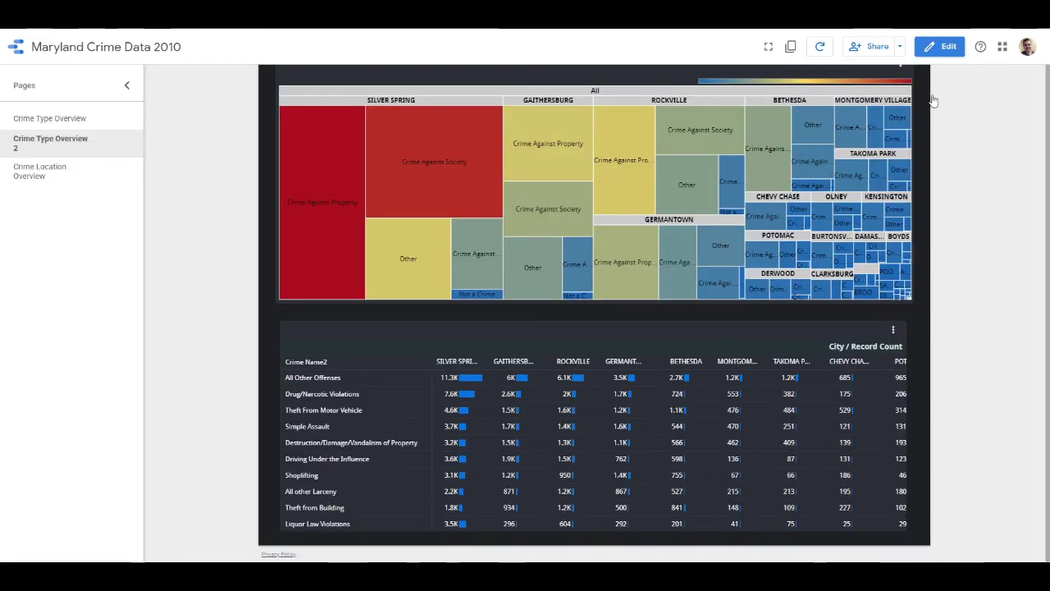
left_click(893, 329)
left_click(939, 310)
scroll(767, 475, "down", 5)
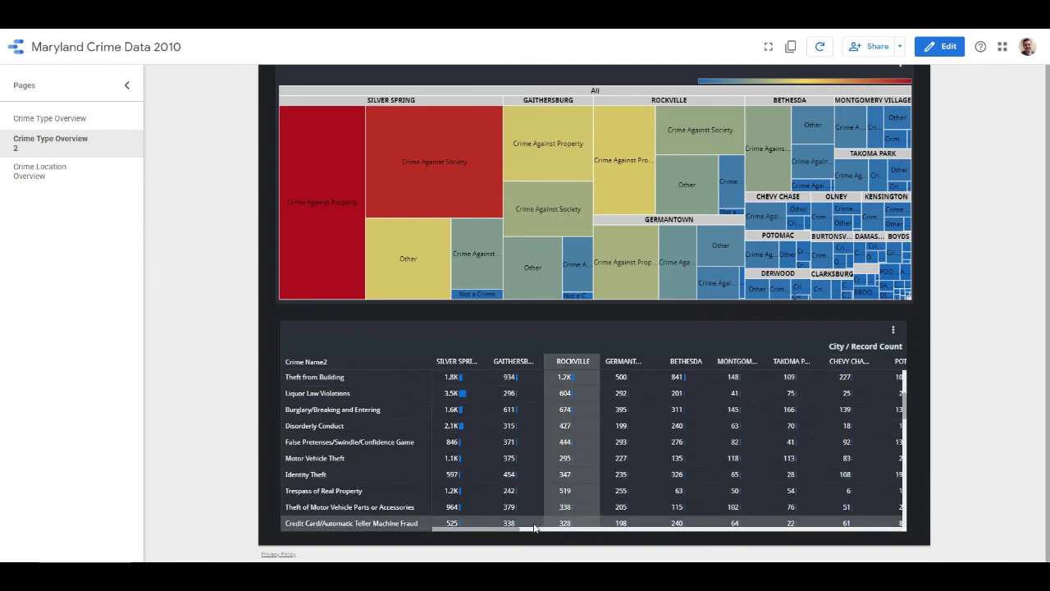
left_click_drag(507, 528, 639, 529)
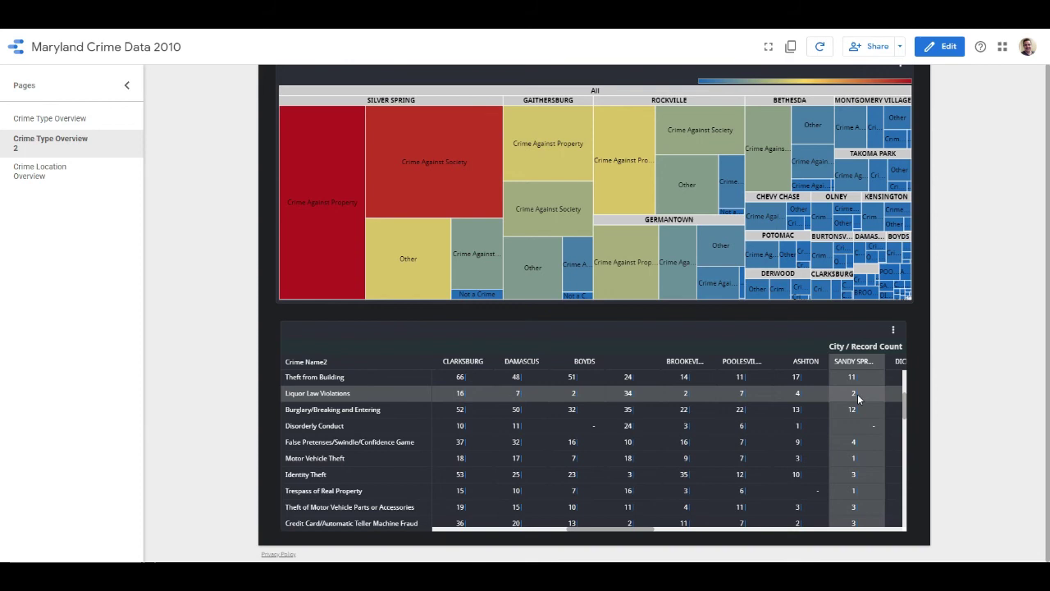
scroll(858, 394, "up", 1)
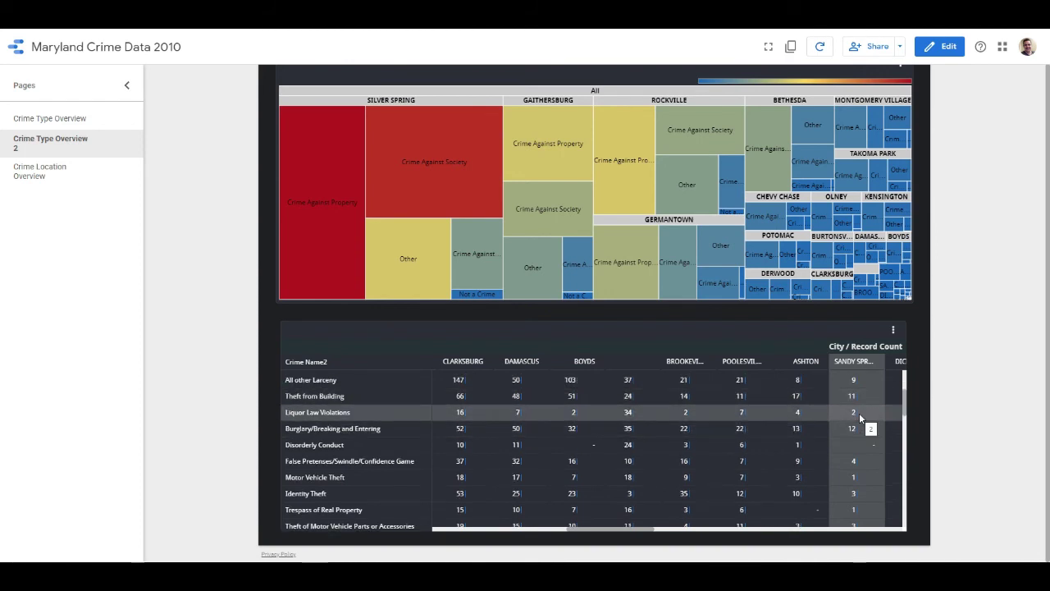
scroll(859, 394, "up", 1)
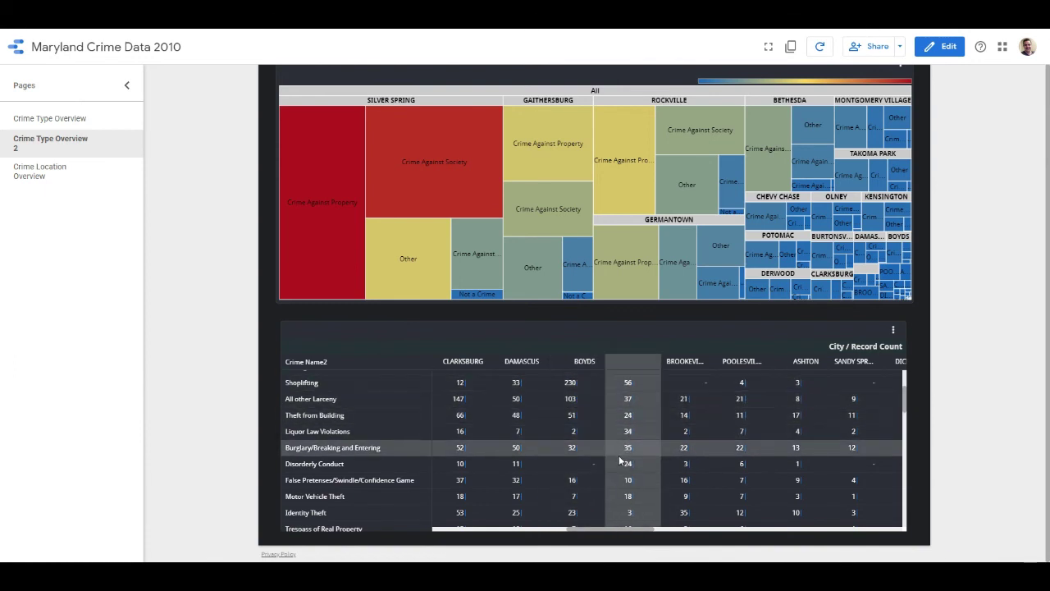
scroll(621, 461, "up", 3)
left_click_drag(621, 529, 410, 529)
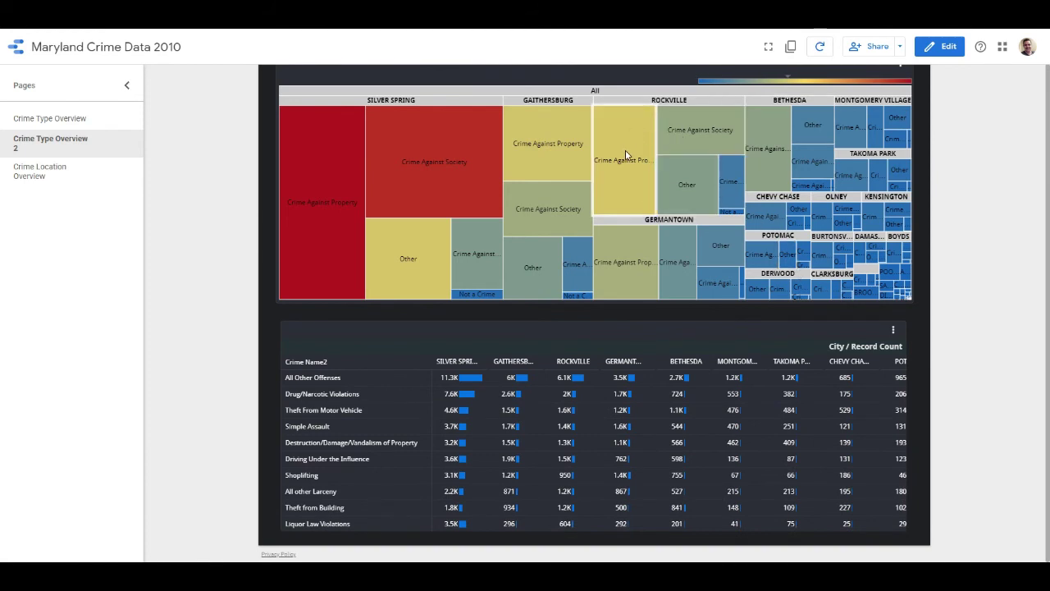
left_click(950, 54)
left_click(51, 74)
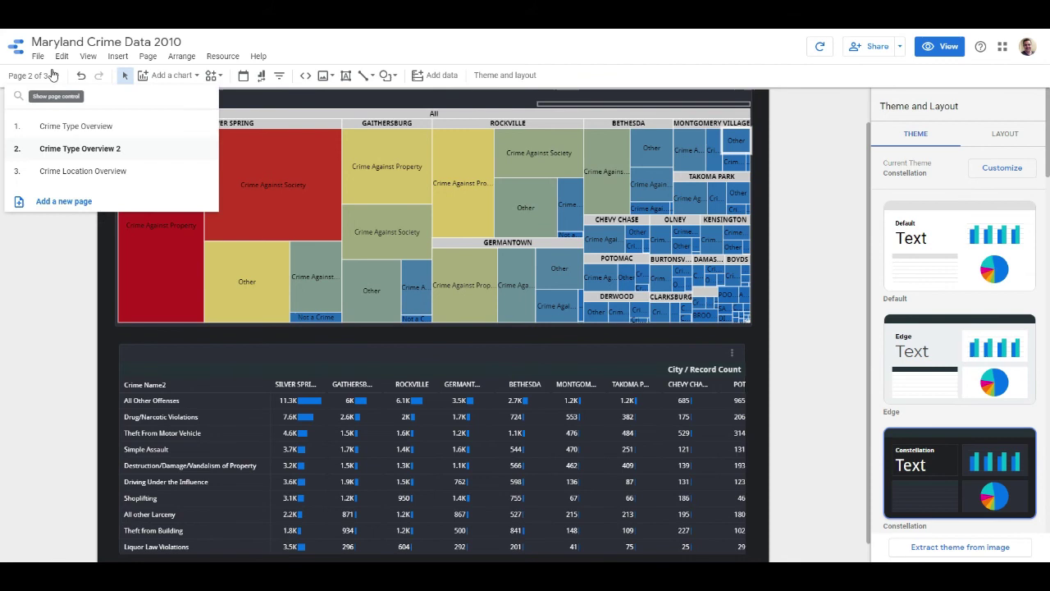
left_click(78, 129)
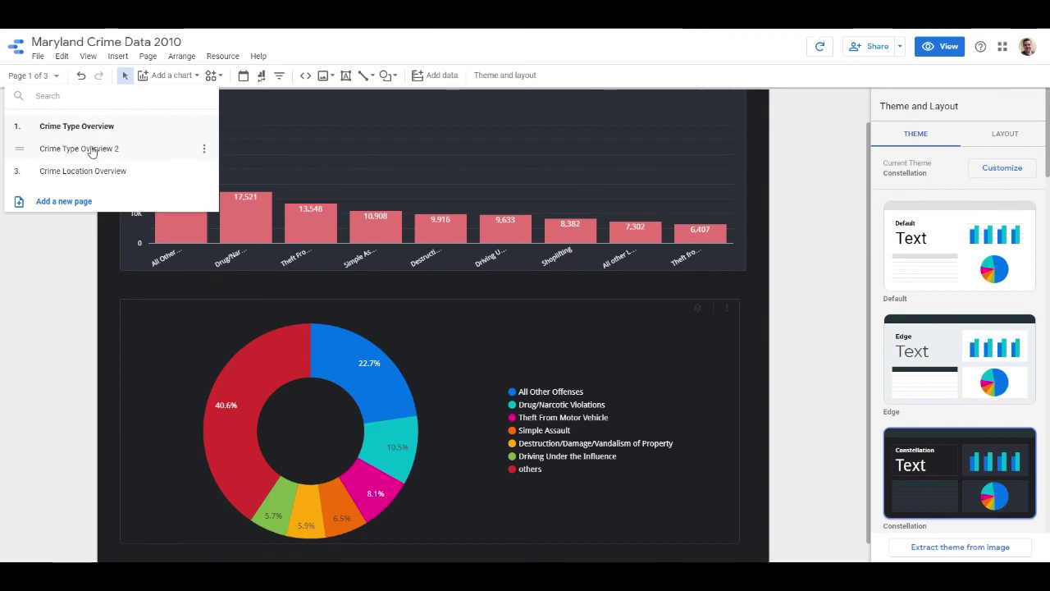
left_click(132, 169)
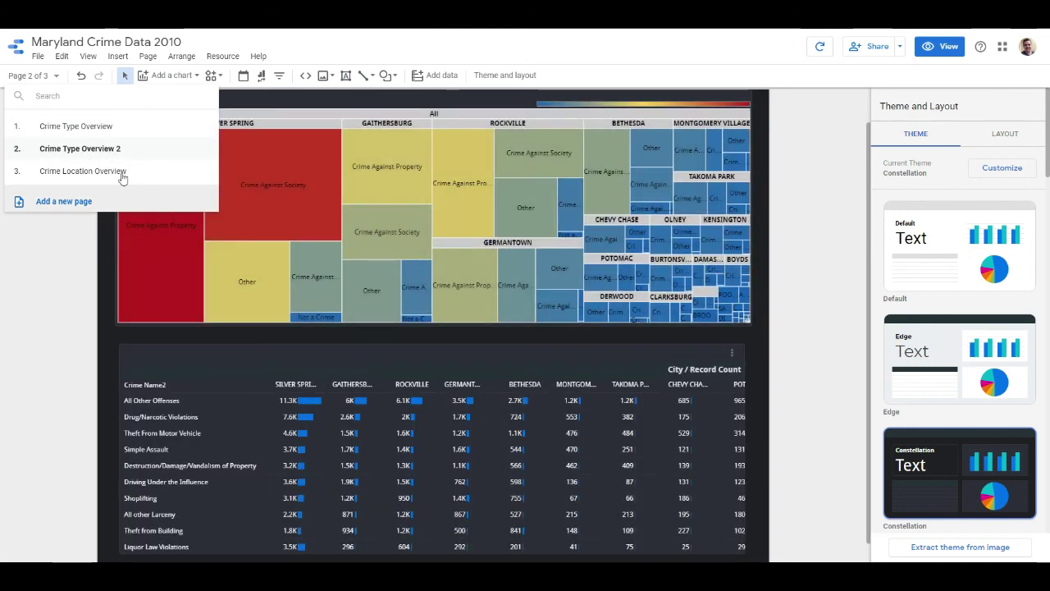
left_click(97, 126)
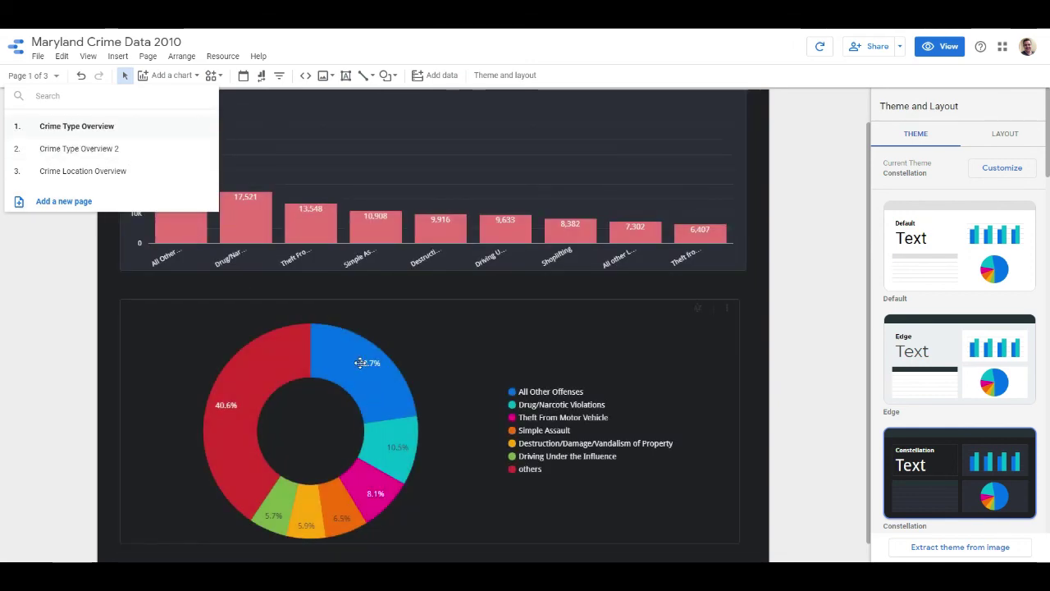
left_click(134, 151)
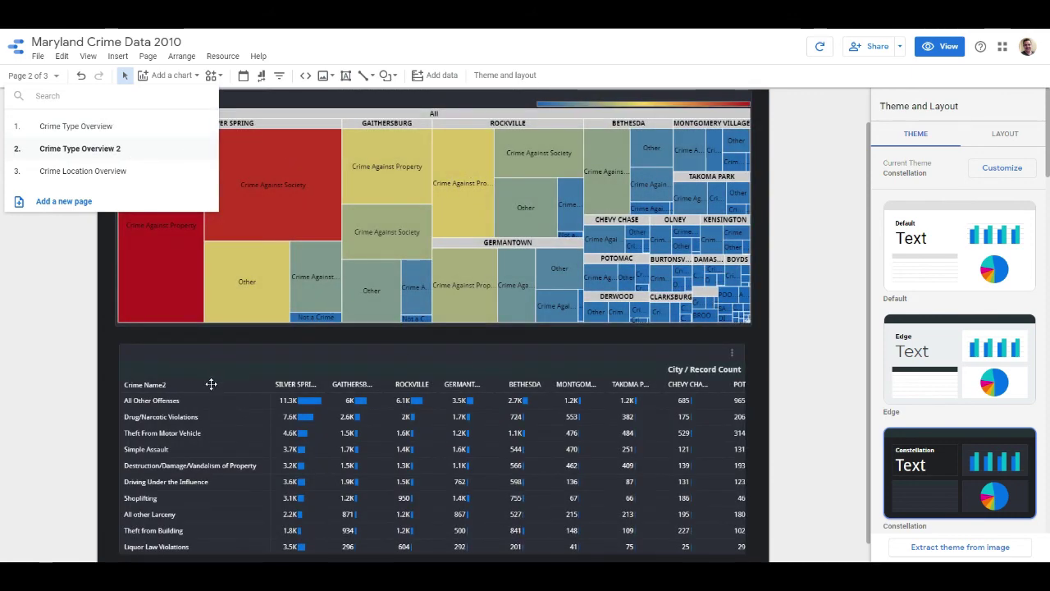
left_click(211, 384)
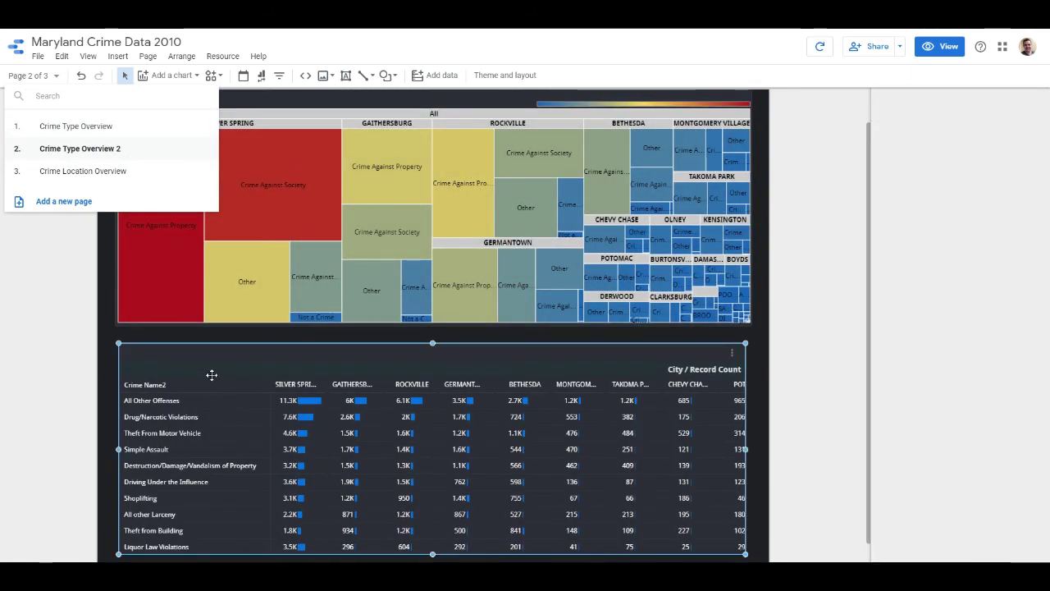
left_click(840, 287)
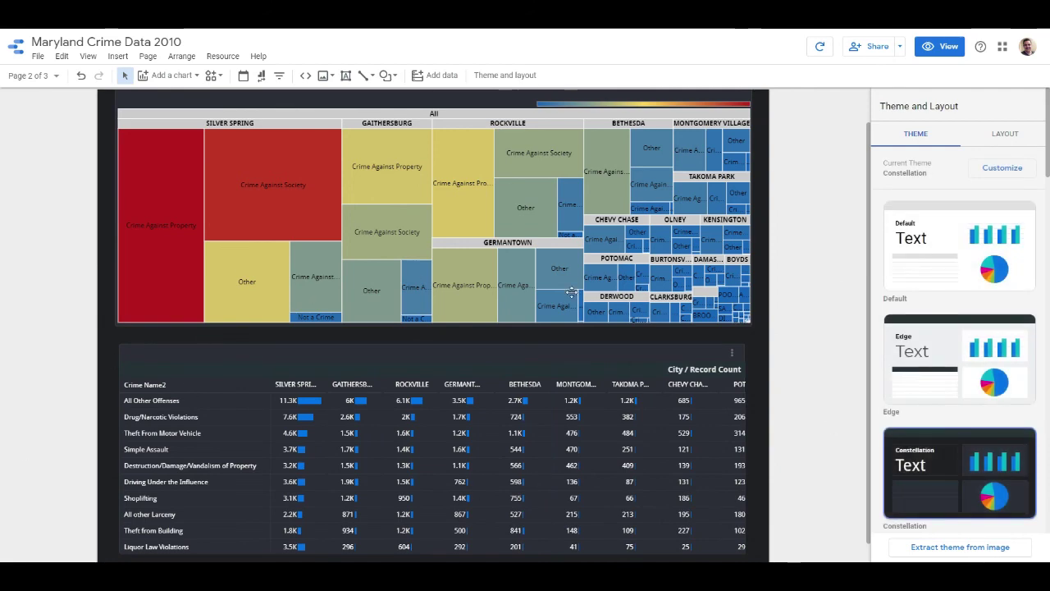
left_click(942, 46)
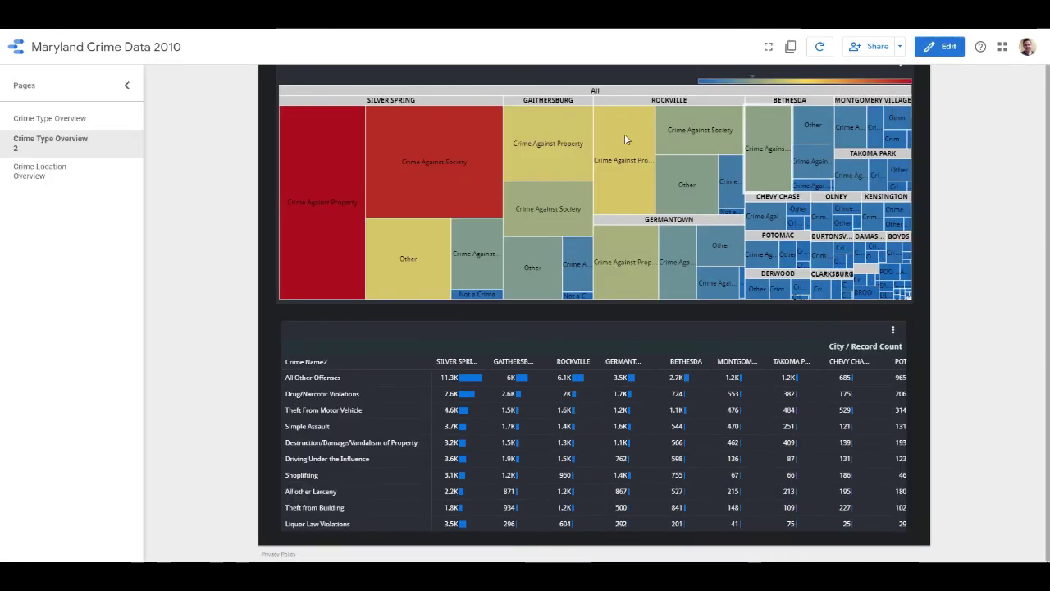
left_click(76, 117)
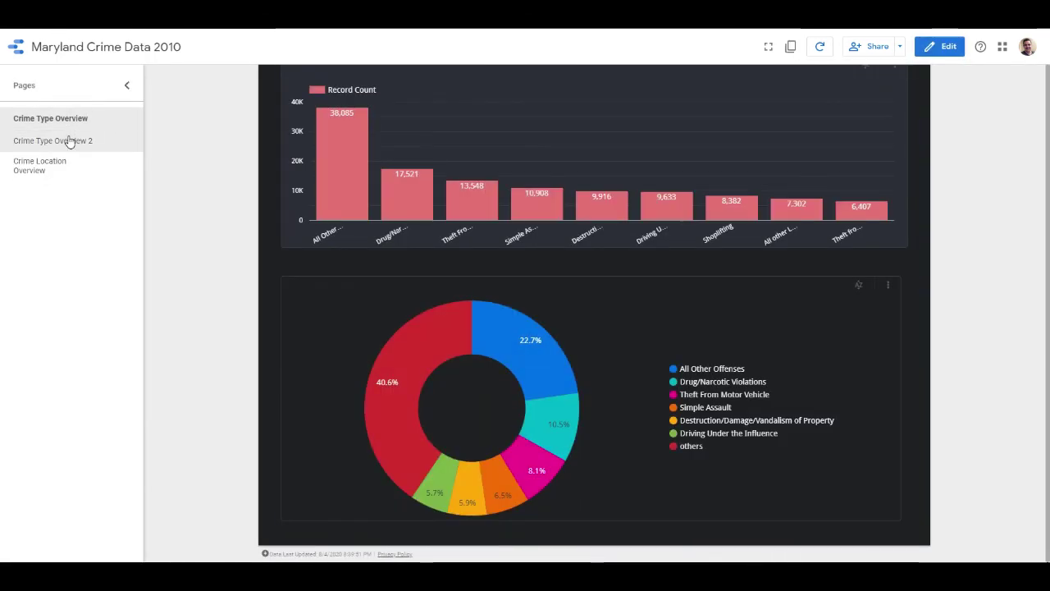
left_click(71, 142)
left_click(72, 121)
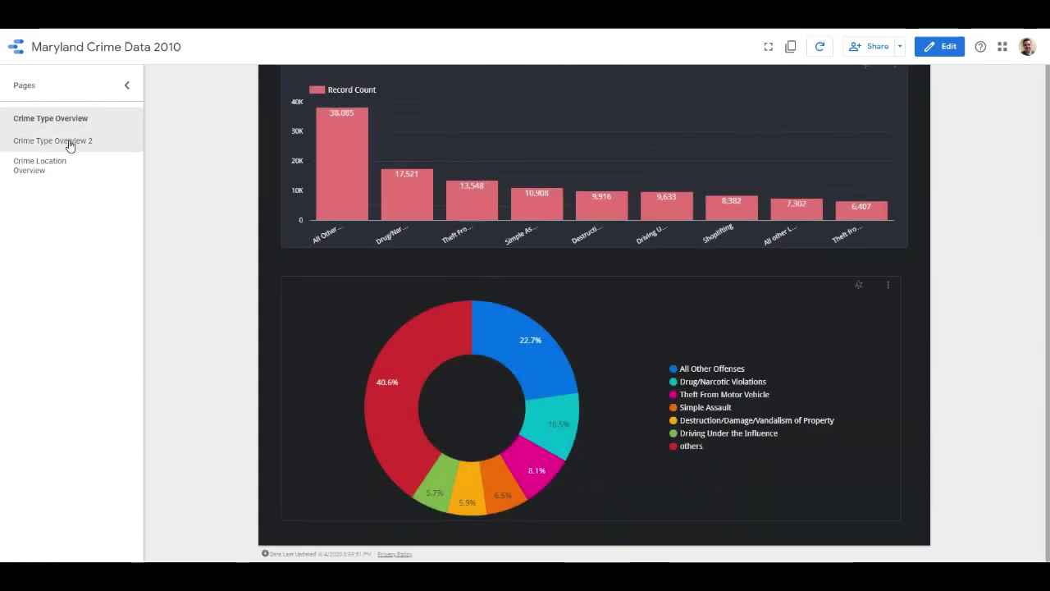
left_click(70, 141)
left_click(67, 120)
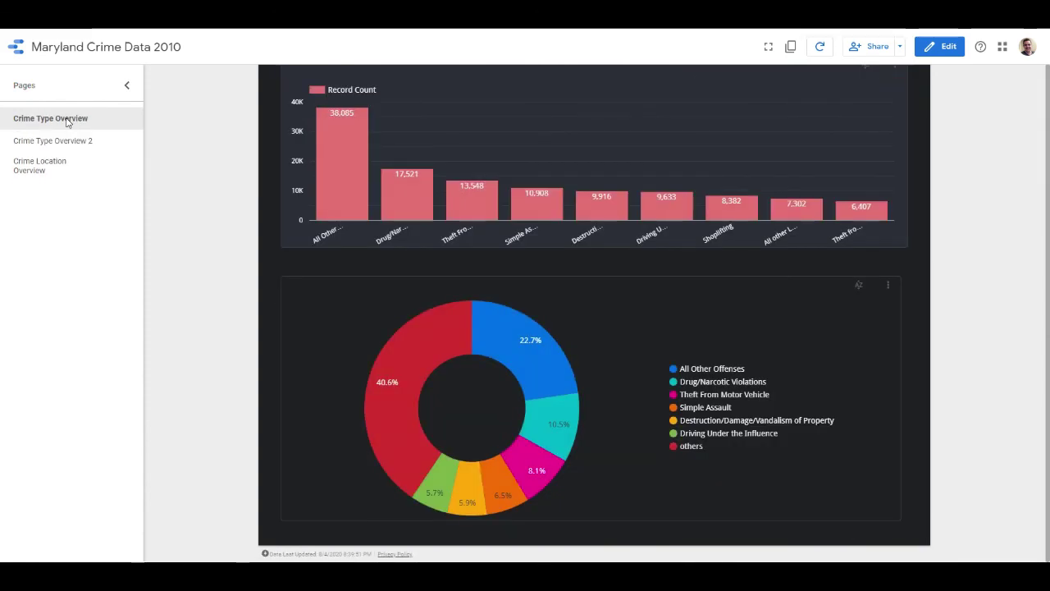
left_click(64, 140)
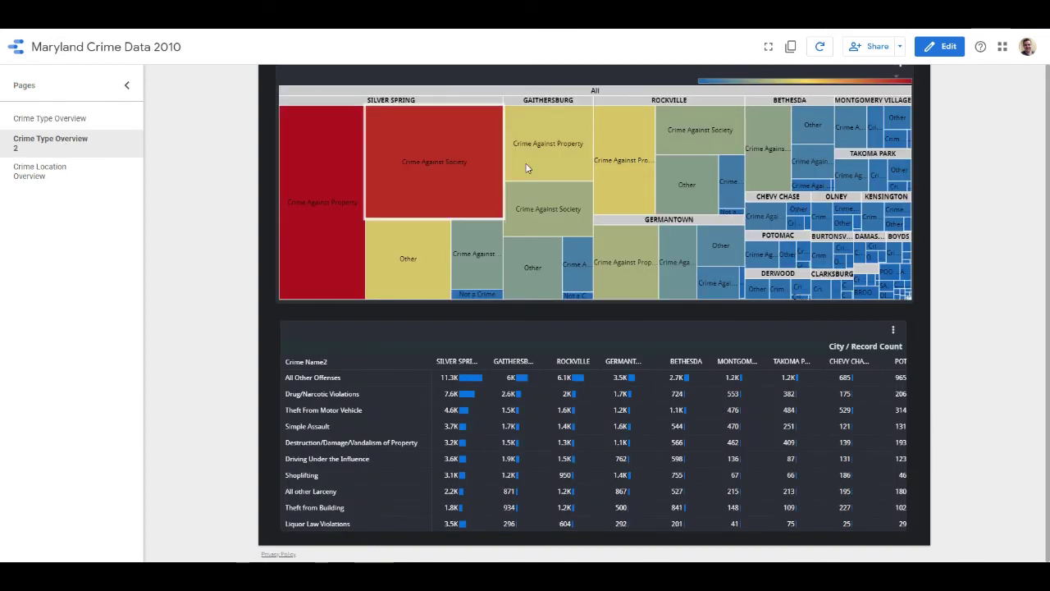
mouse_move(779, 257)
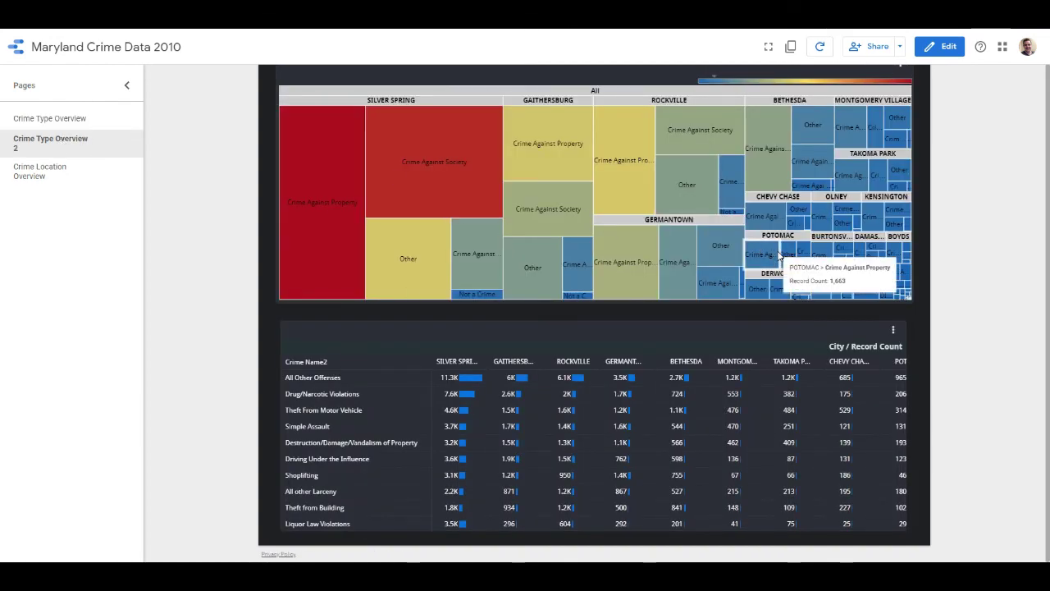